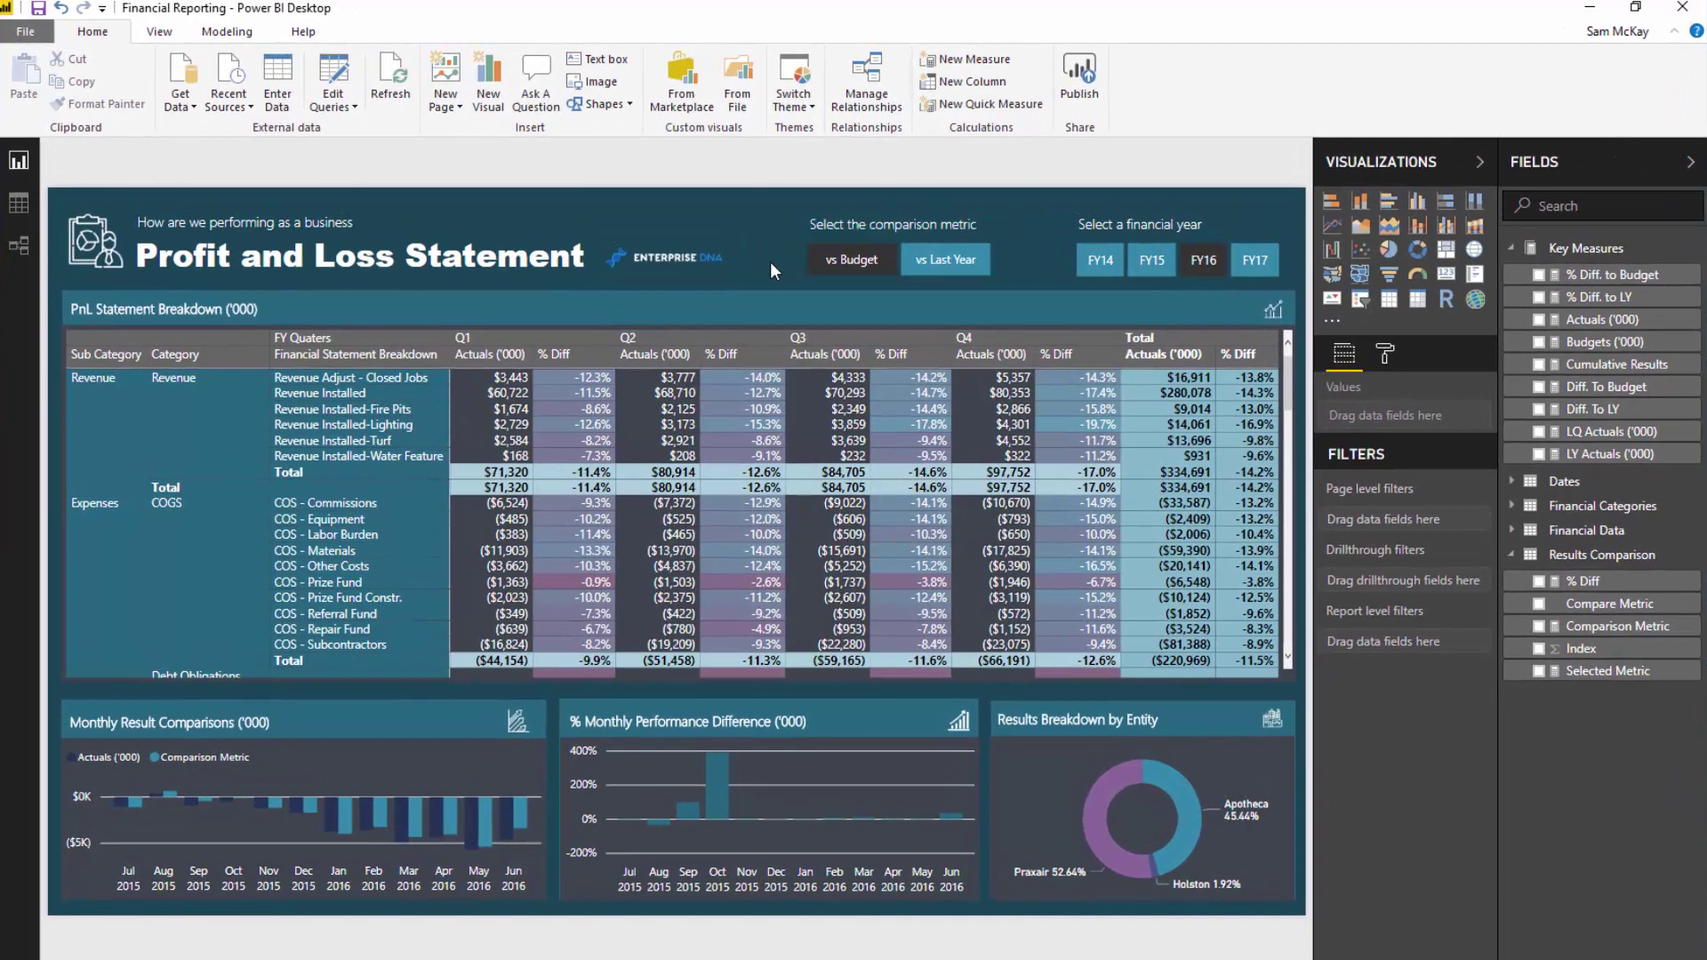
Step: Select the P&L matrix, then set the comparison metric slicer to vs Budget
left_click(484, 323)
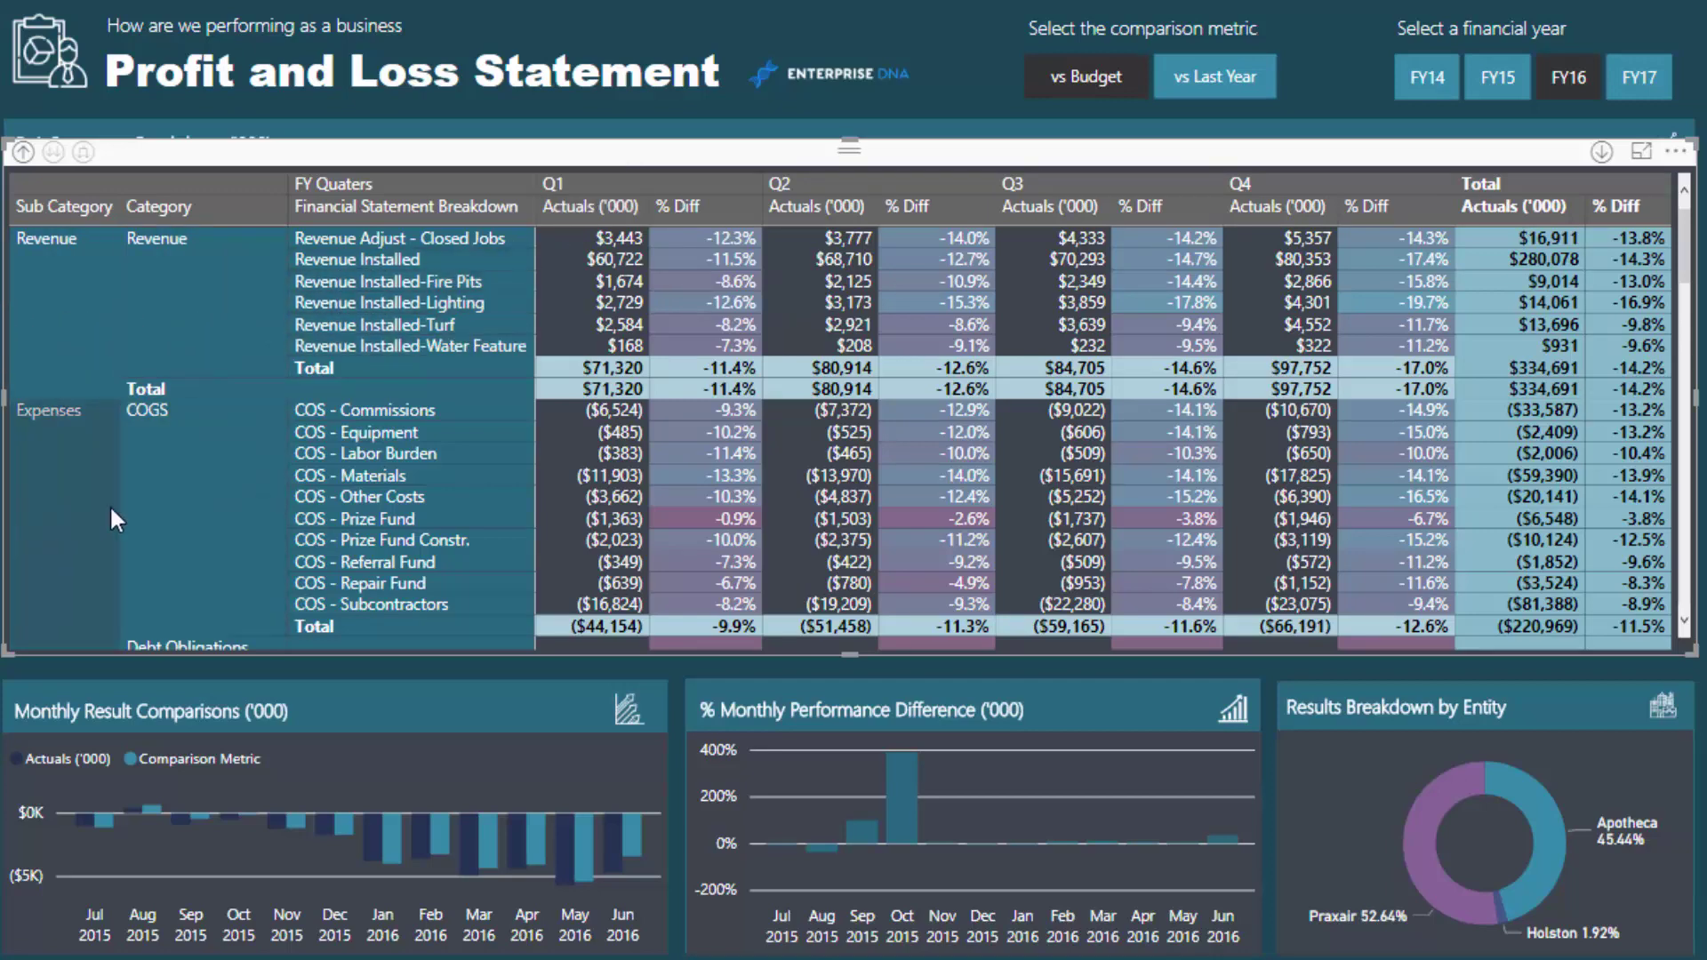
scroll(325, 457, "down", 10)
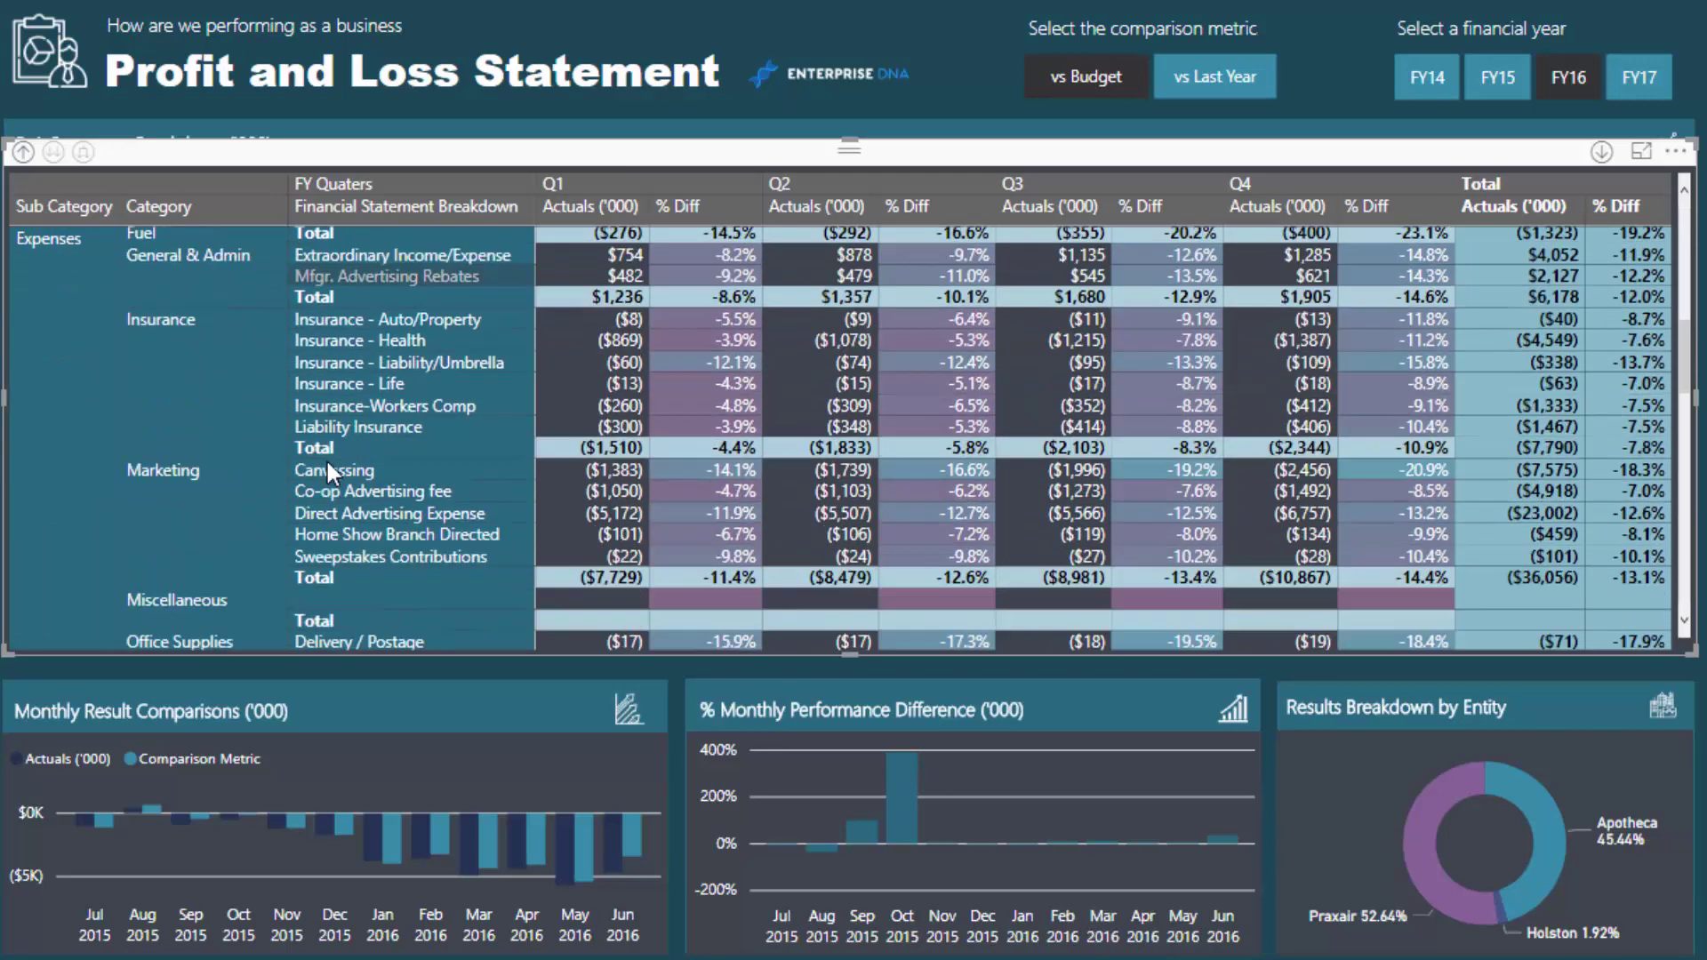
scroll(326, 457, "up", 10)
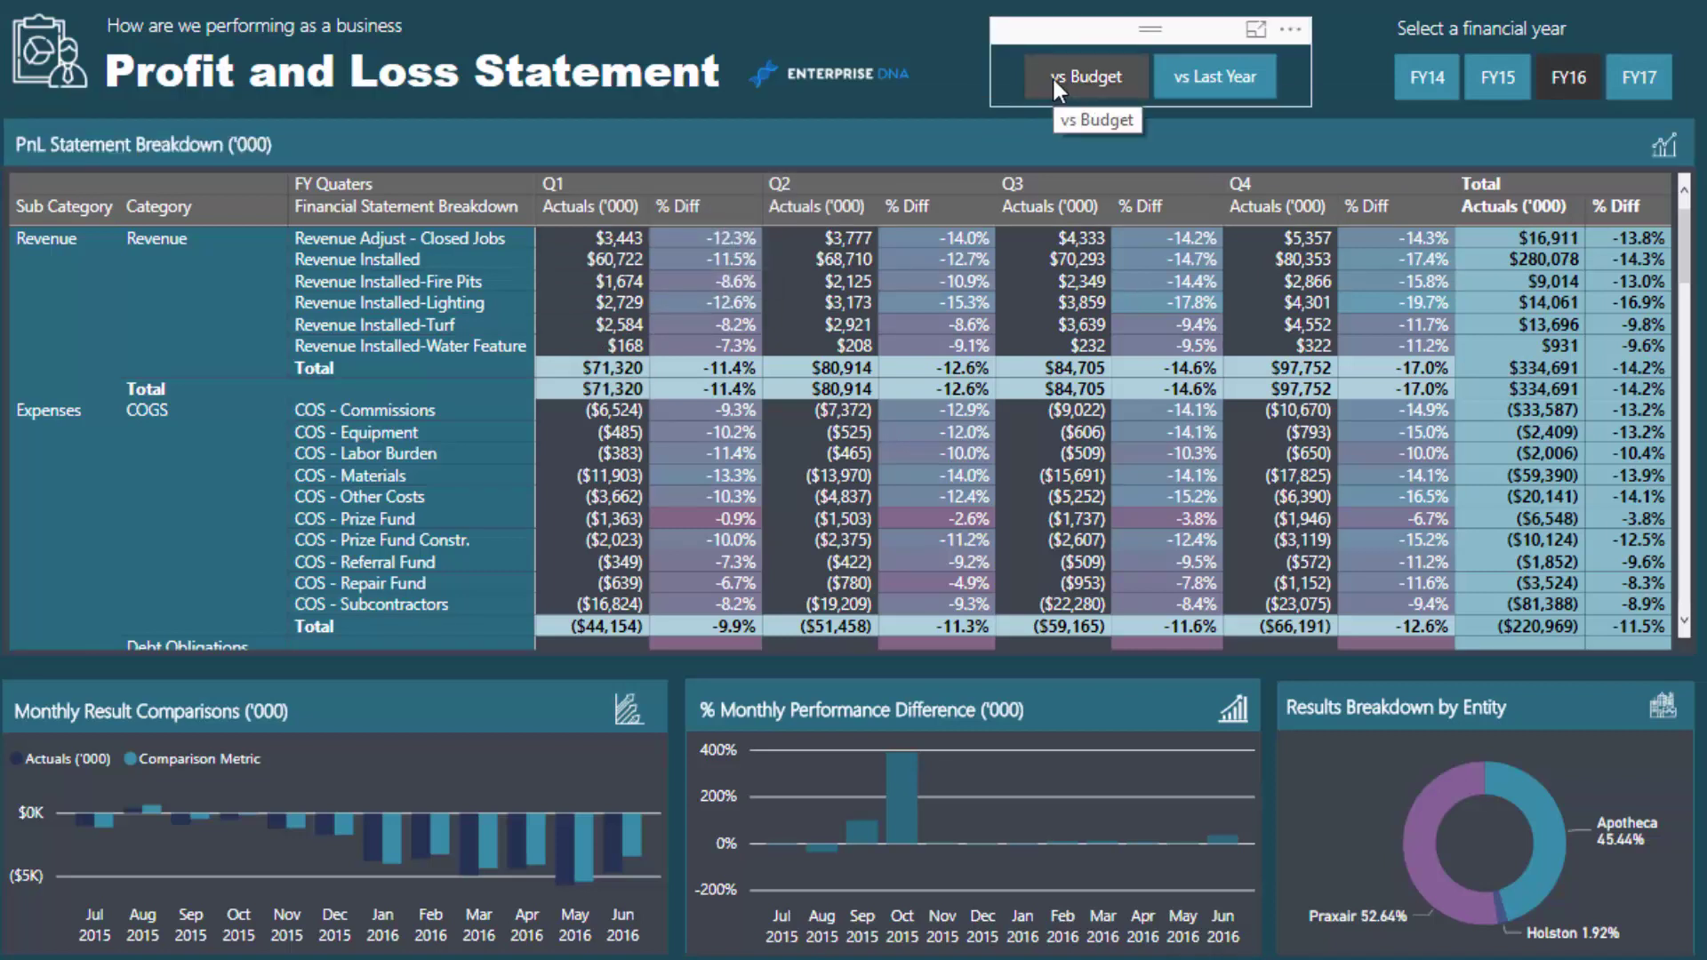
left_click(1213, 68)
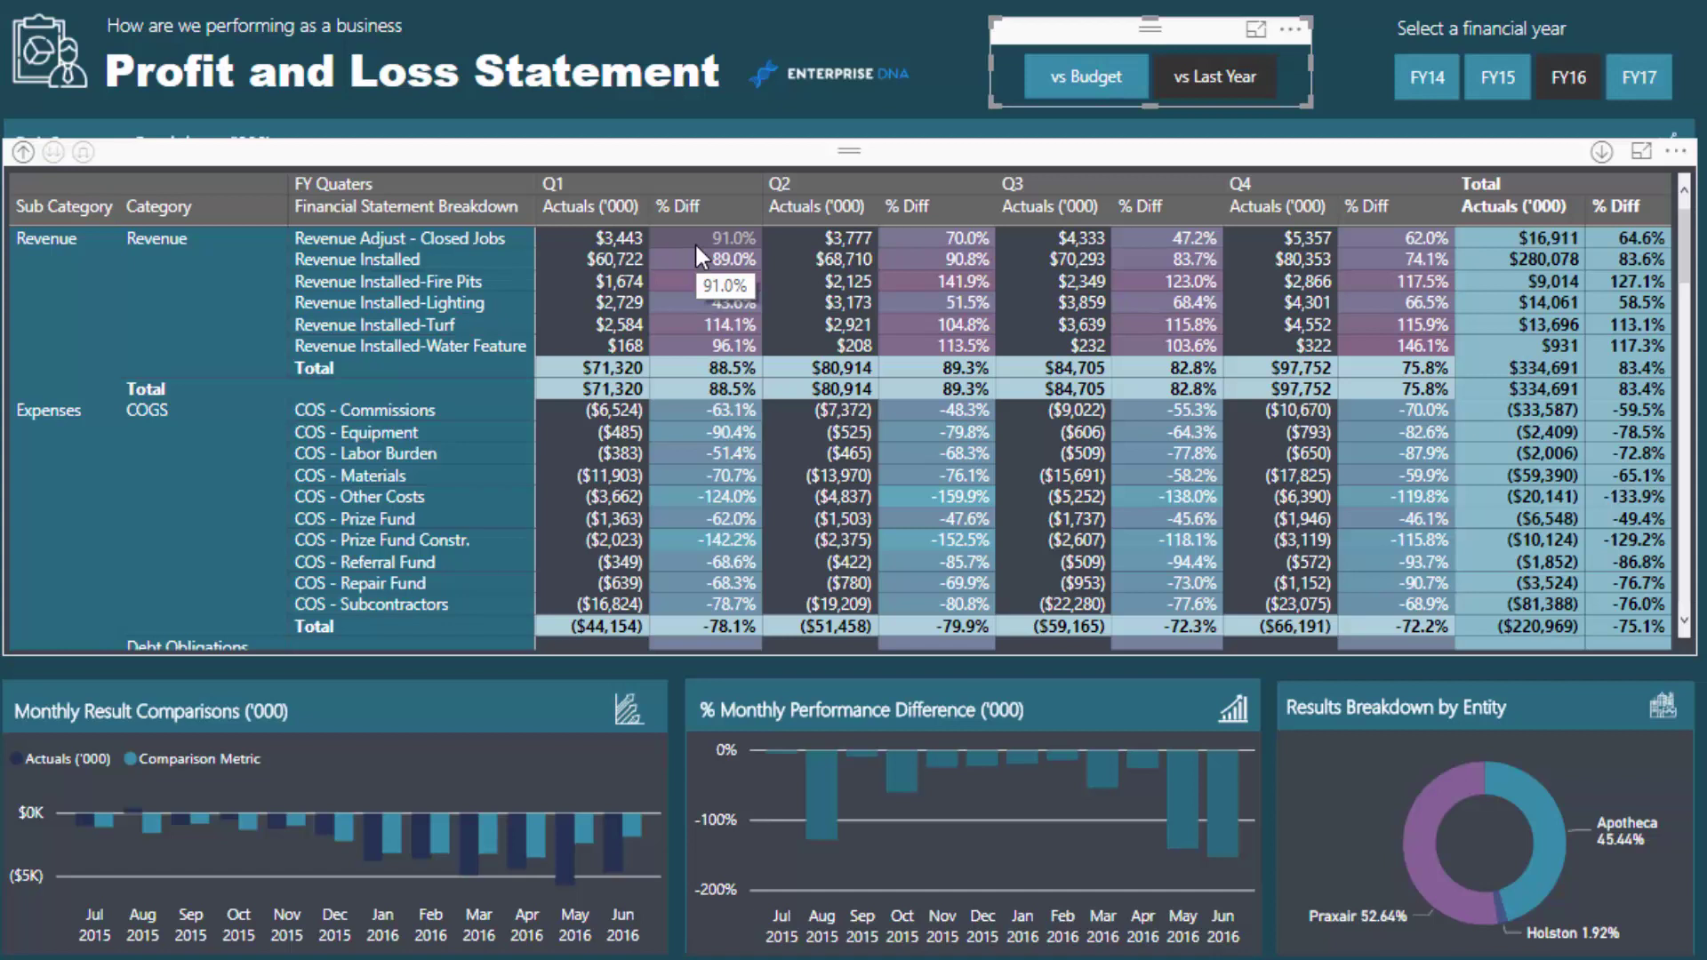
left_click(962, 71)
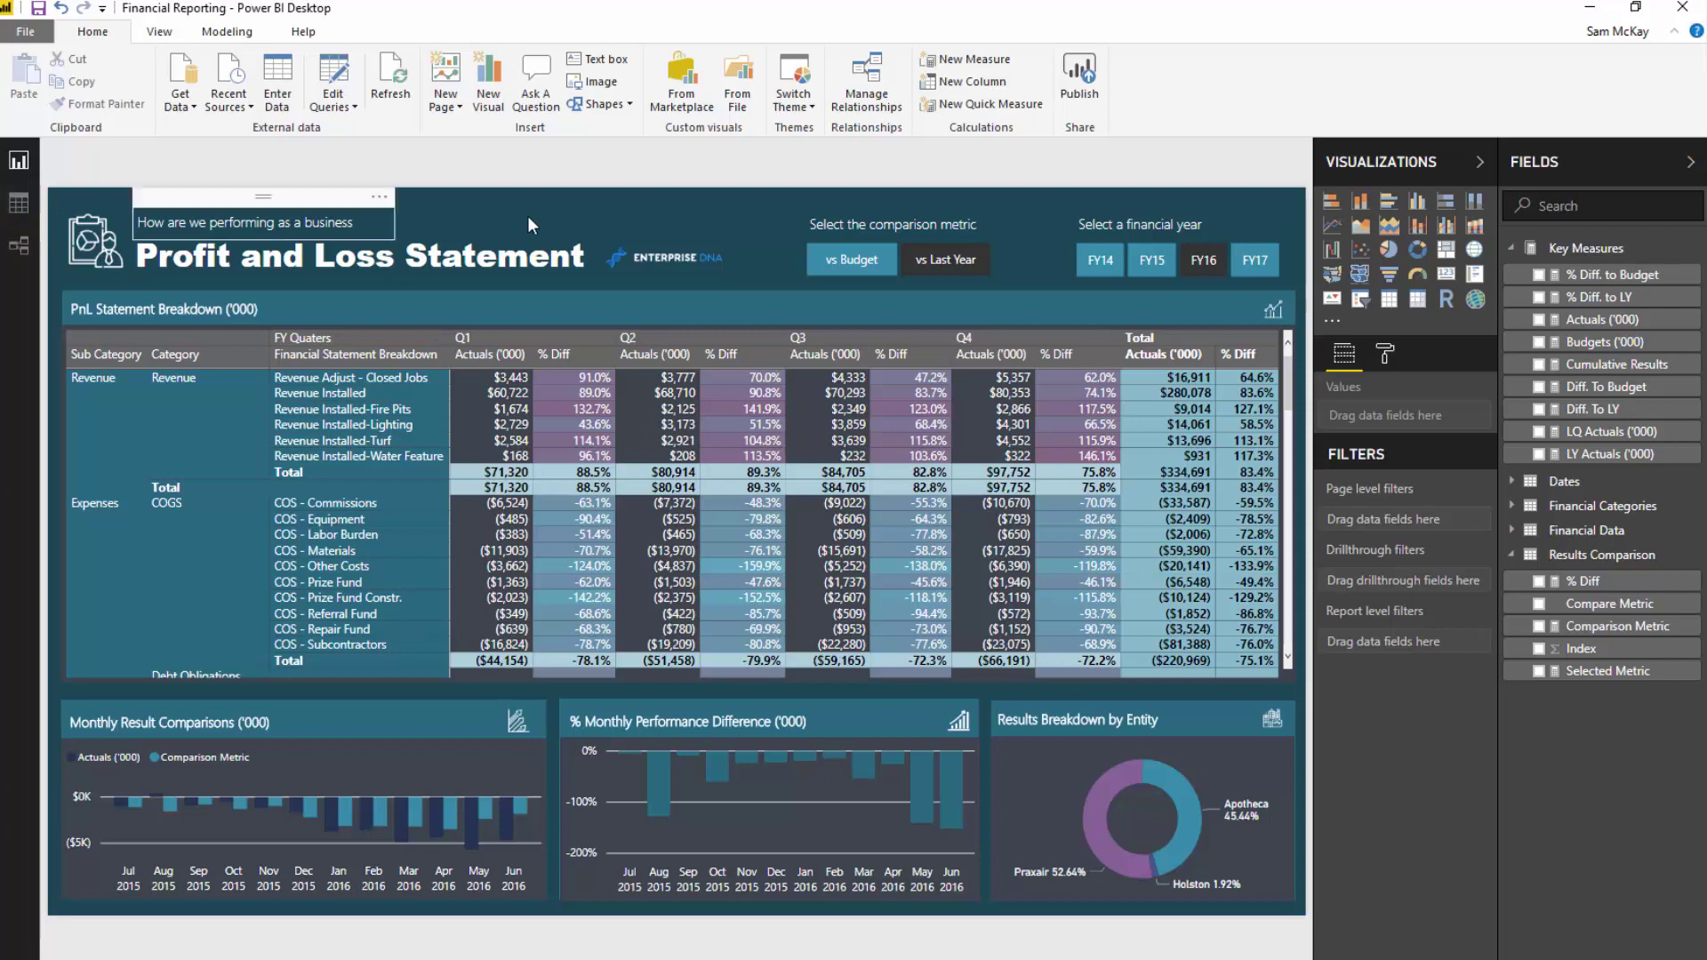
left_click(787, 233)
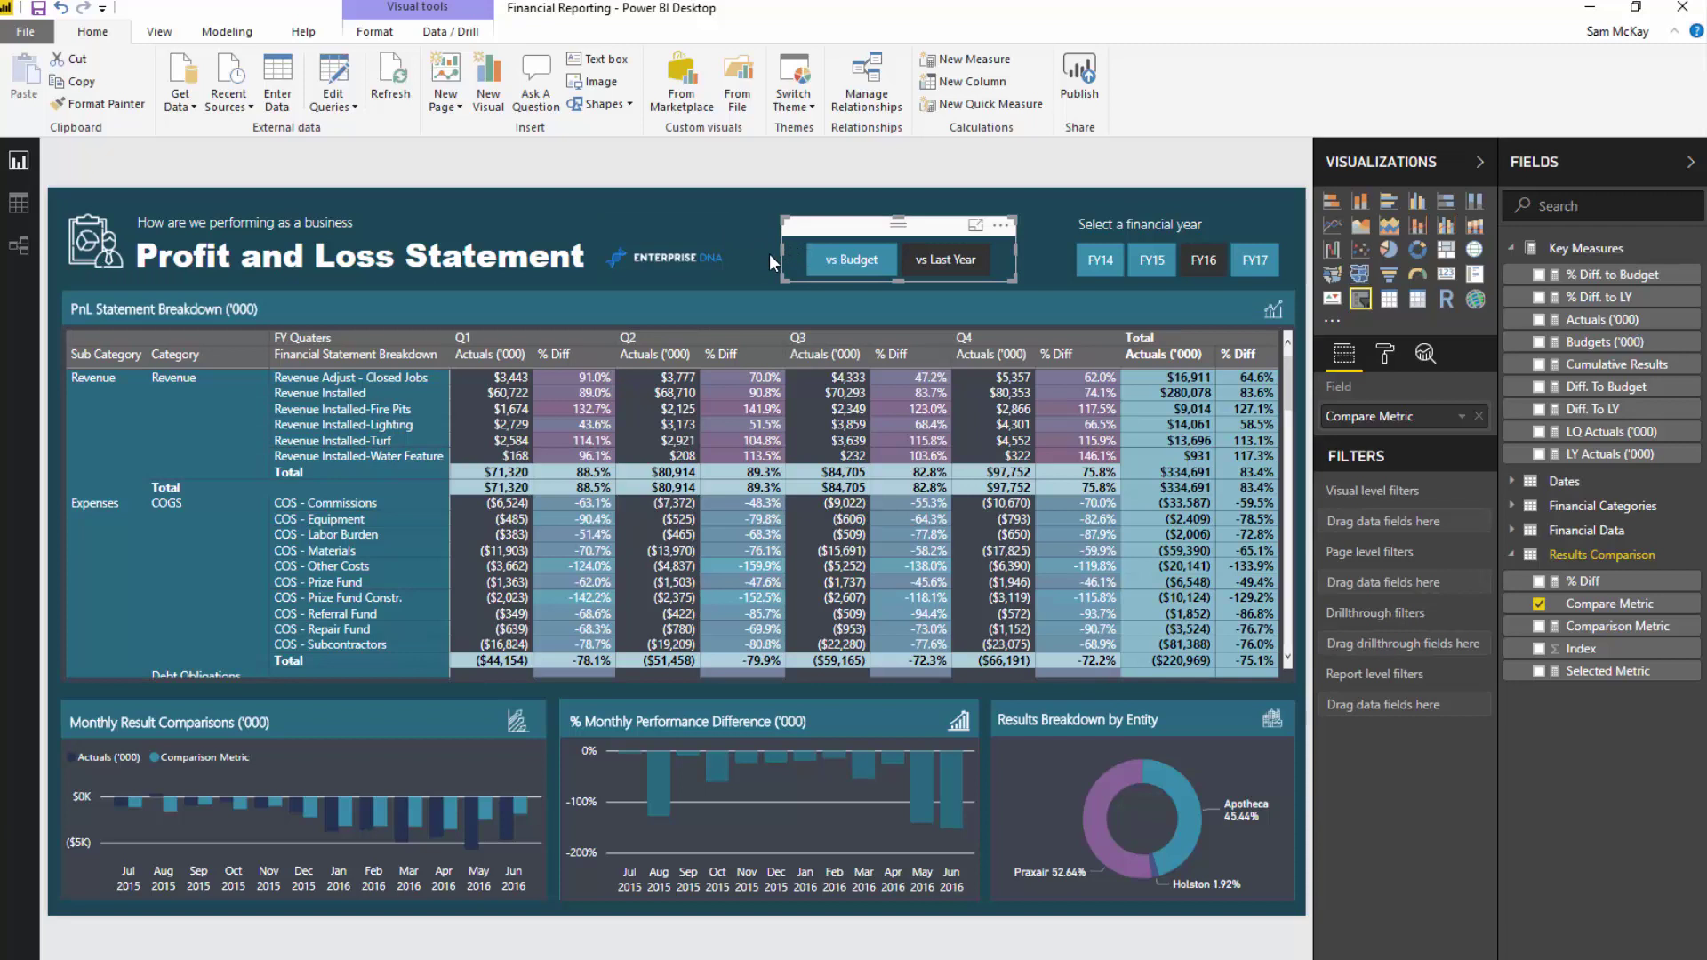
left_click(20, 205)
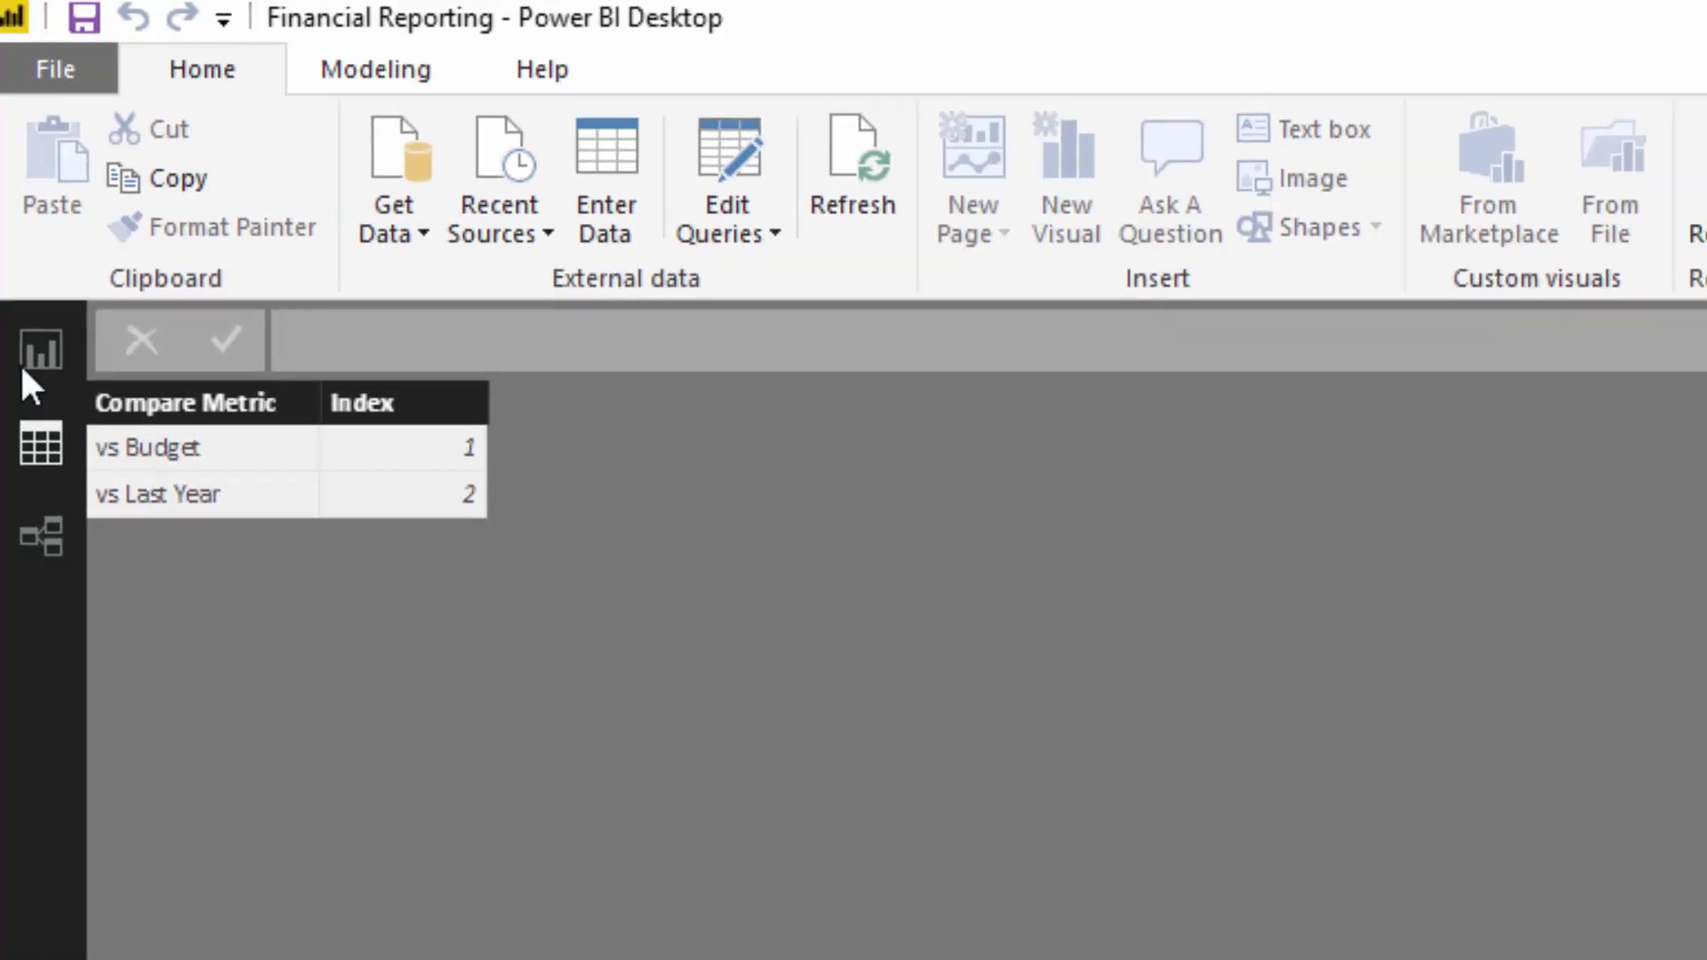
left_click(40, 351)
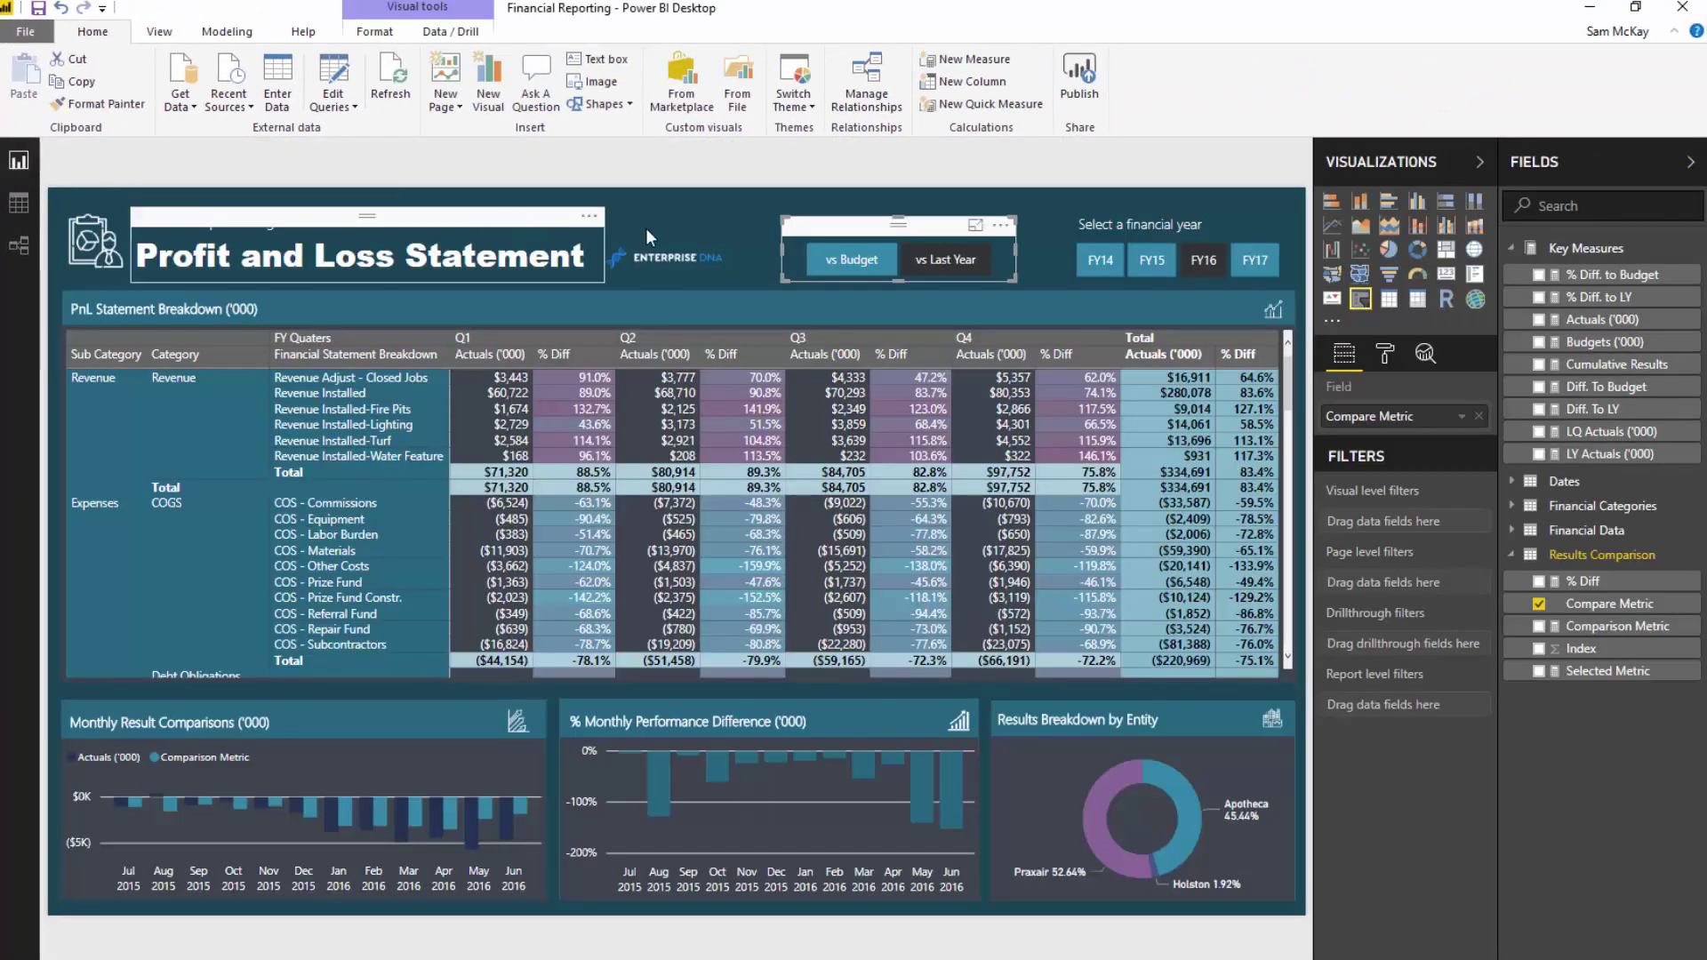
left_click(735, 205)
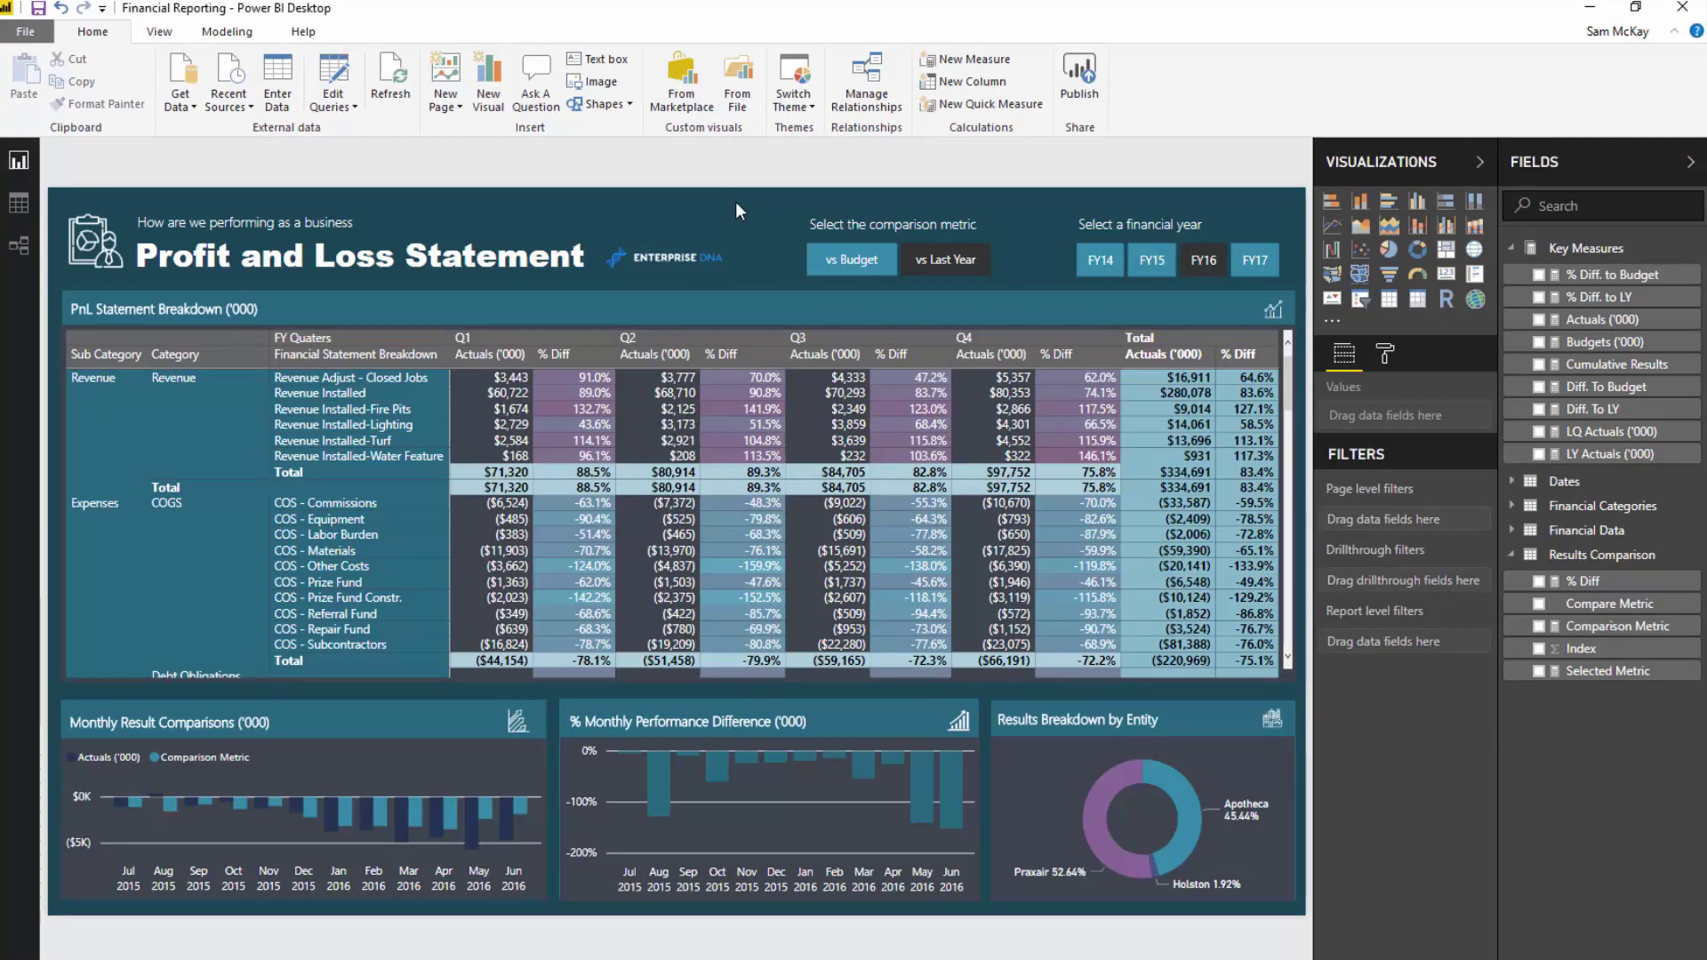
Step: Select the comparison slicer and bring up the Selected Metric measure's formula
left_click(827, 232)
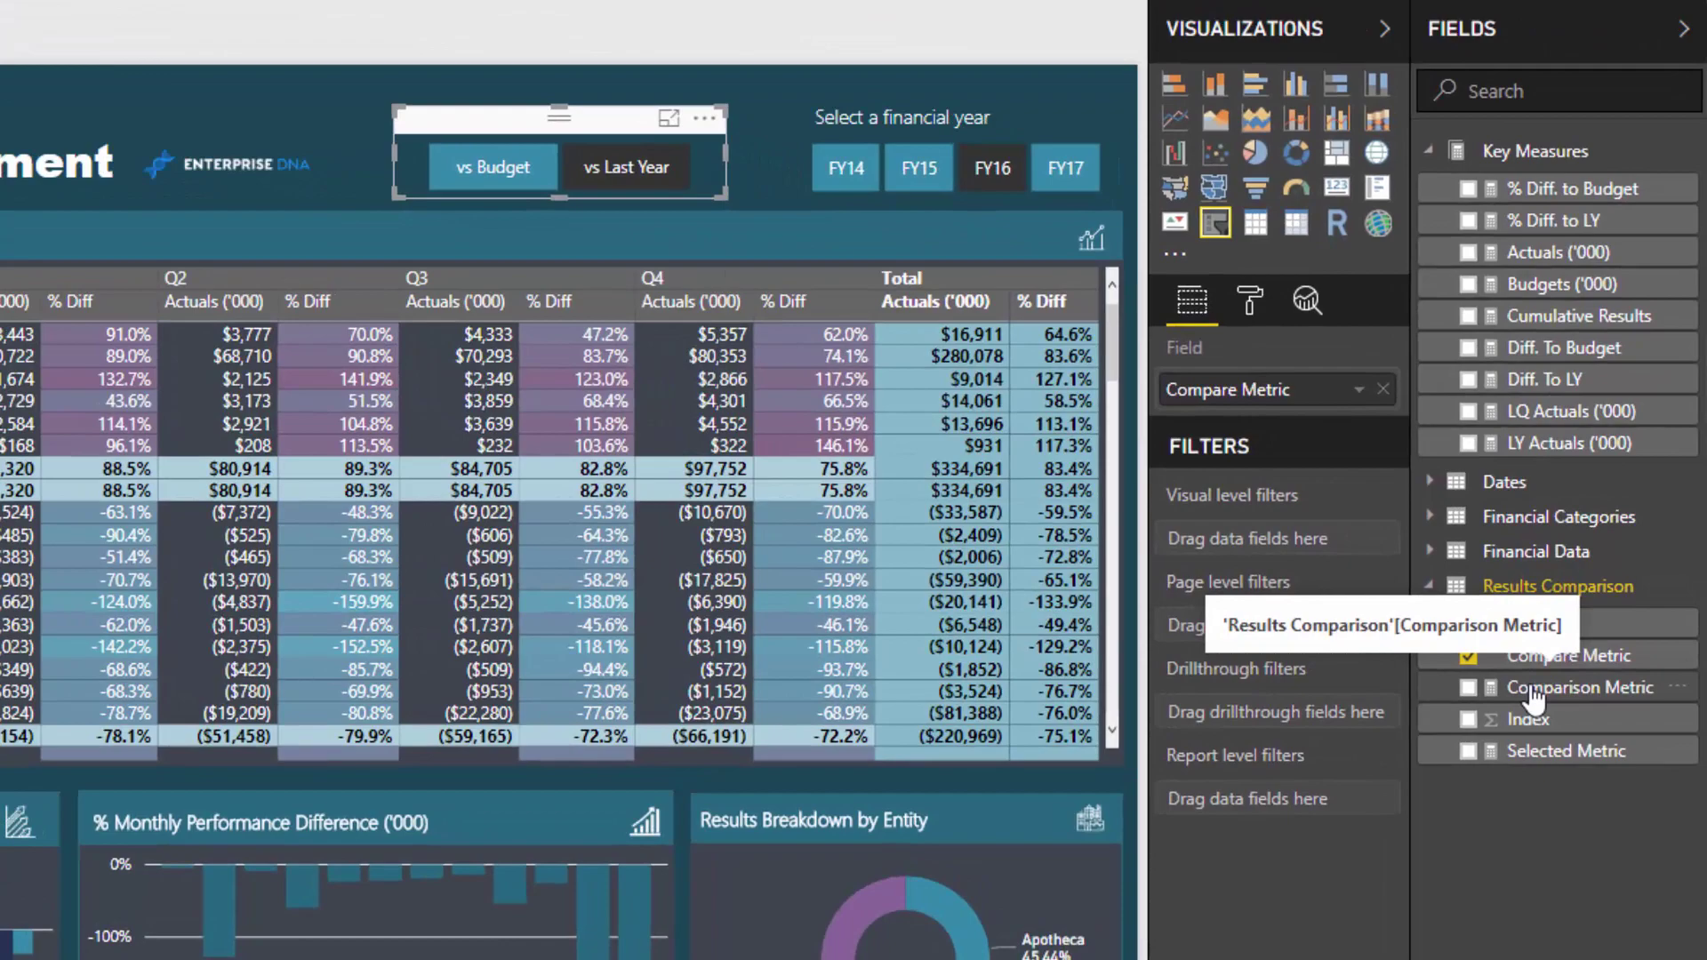
left_click(1535, 700)
left_click(1556, 752)
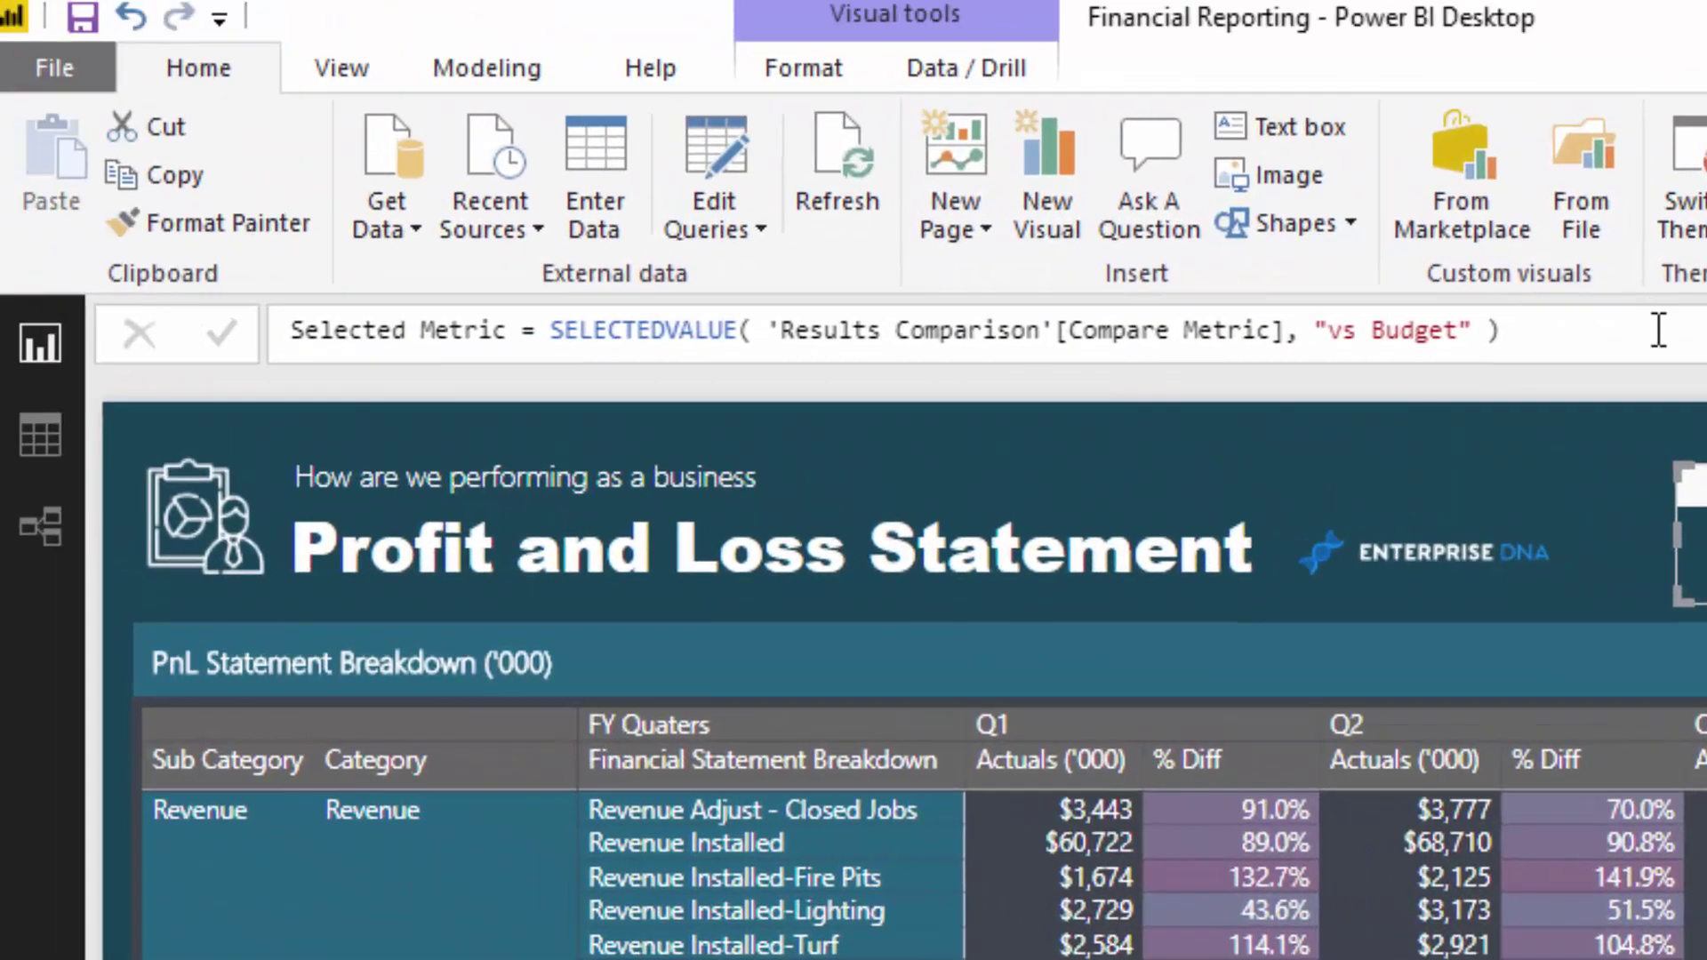
Step: Highlight the formula's 'Results Comparison' table reference and its "vs Budget" default, then return to the report
left_click_drag(970, 194, 0, 213)
left_click(556, 331)
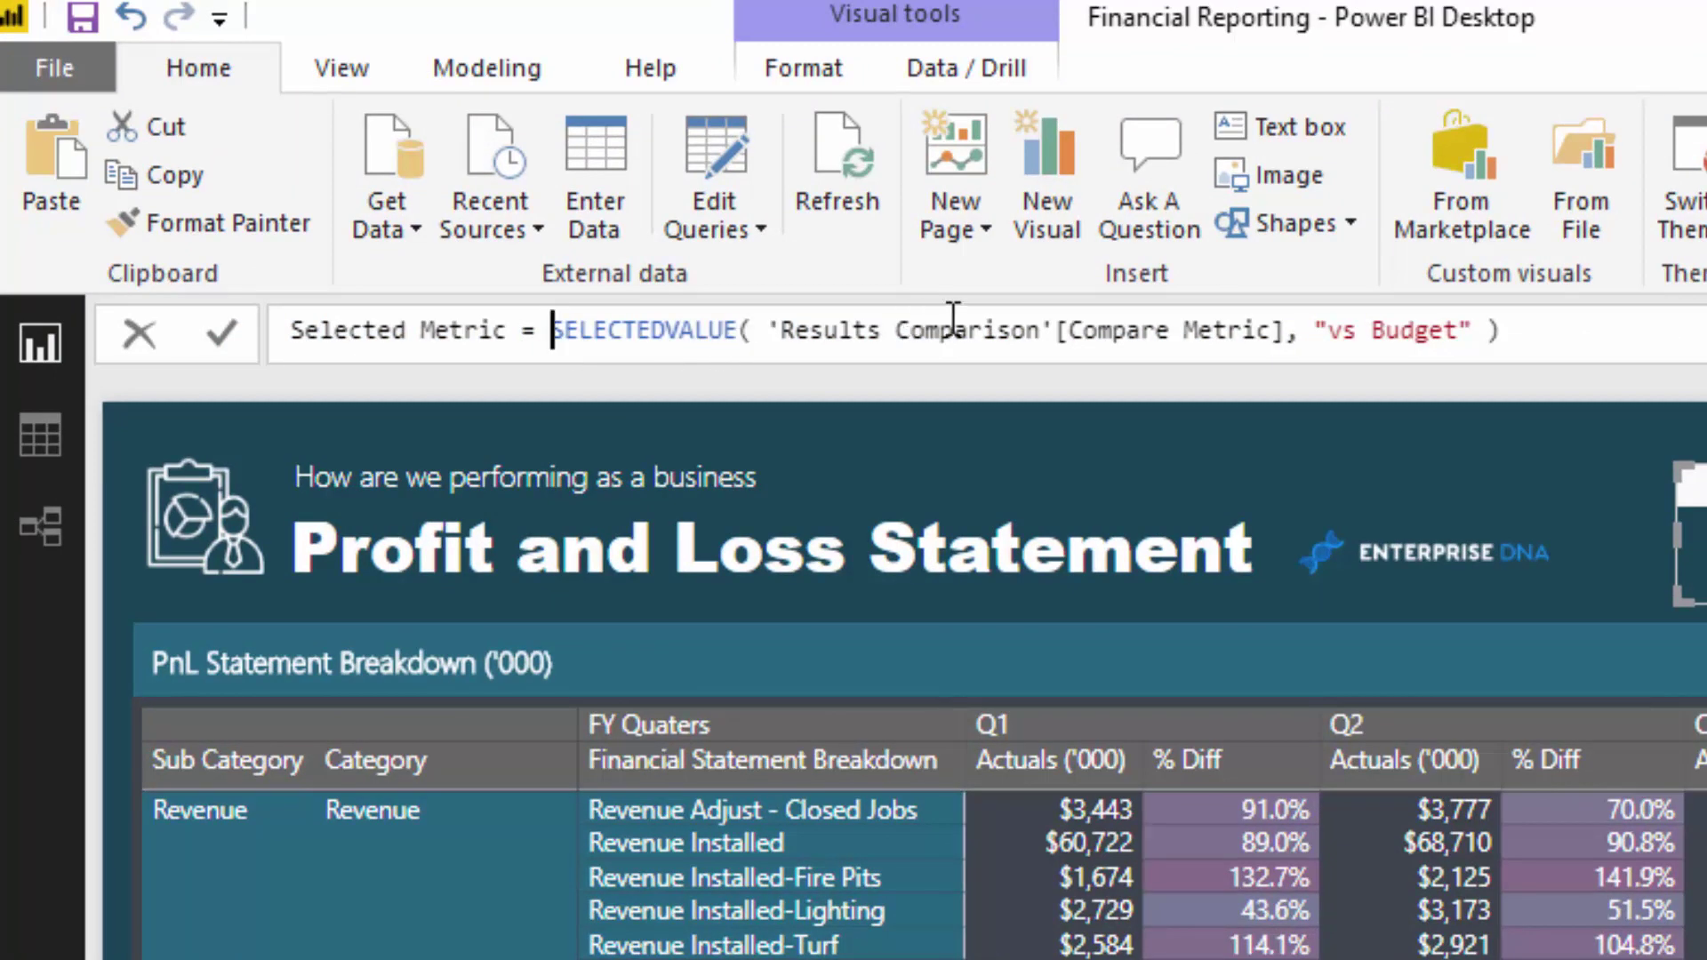
left_click_drag(789, 334, 1027, 331)
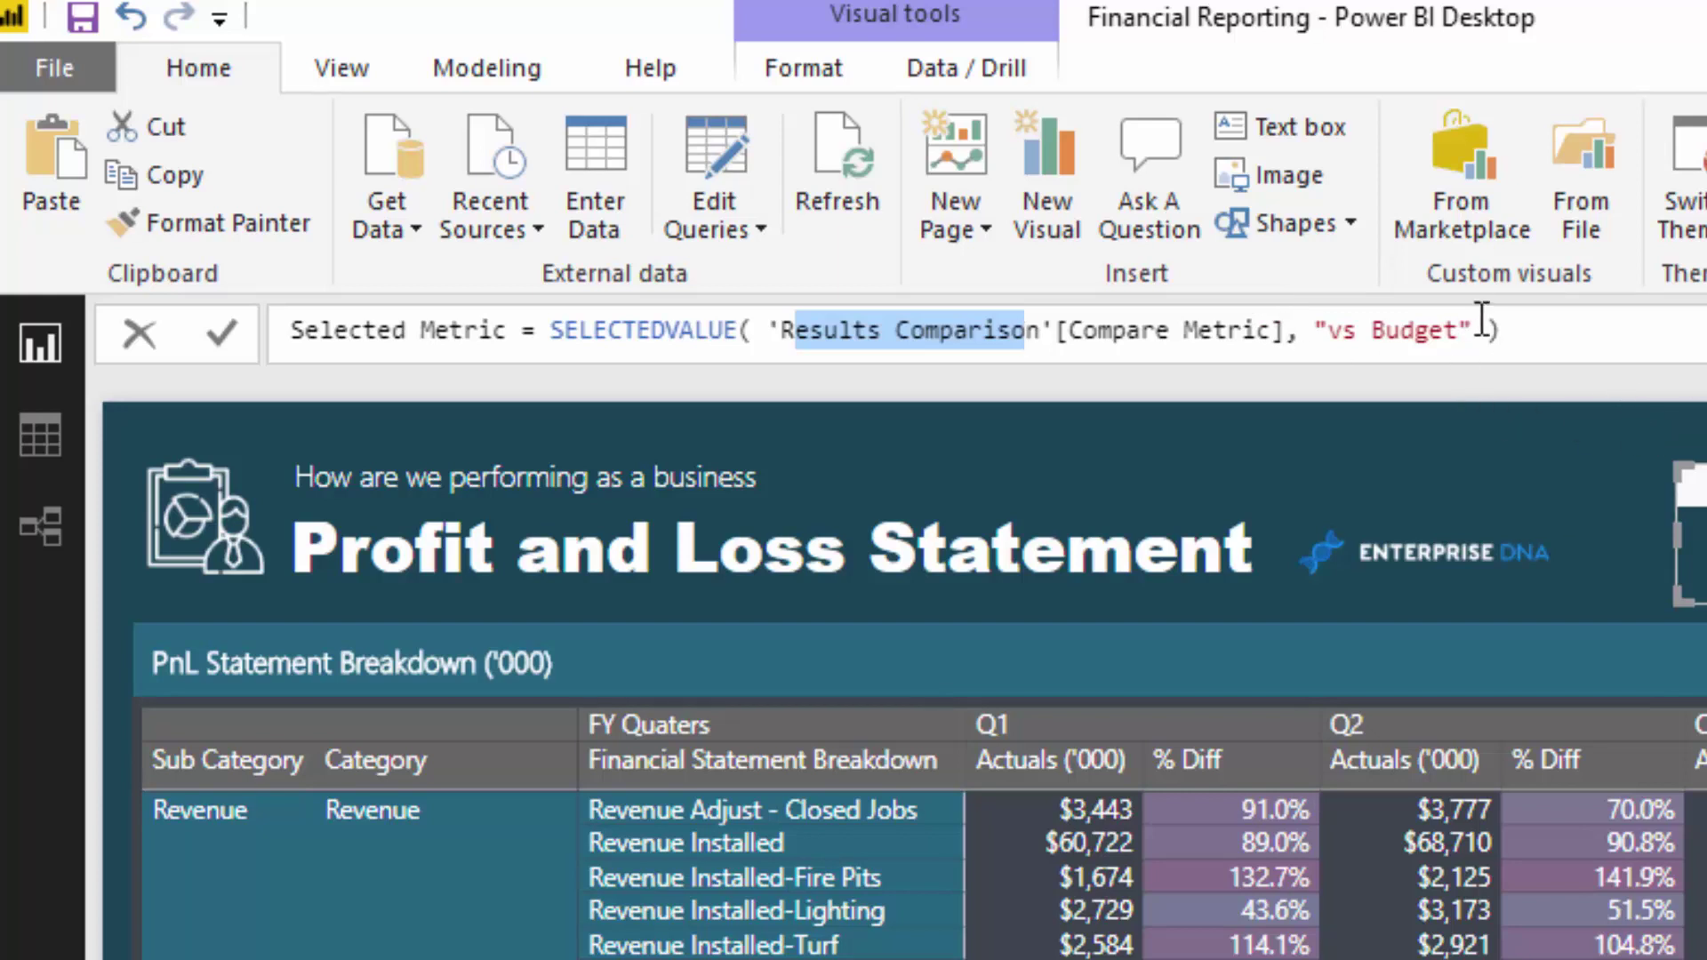
left_click_drag(1469, 330, 1323, 336)
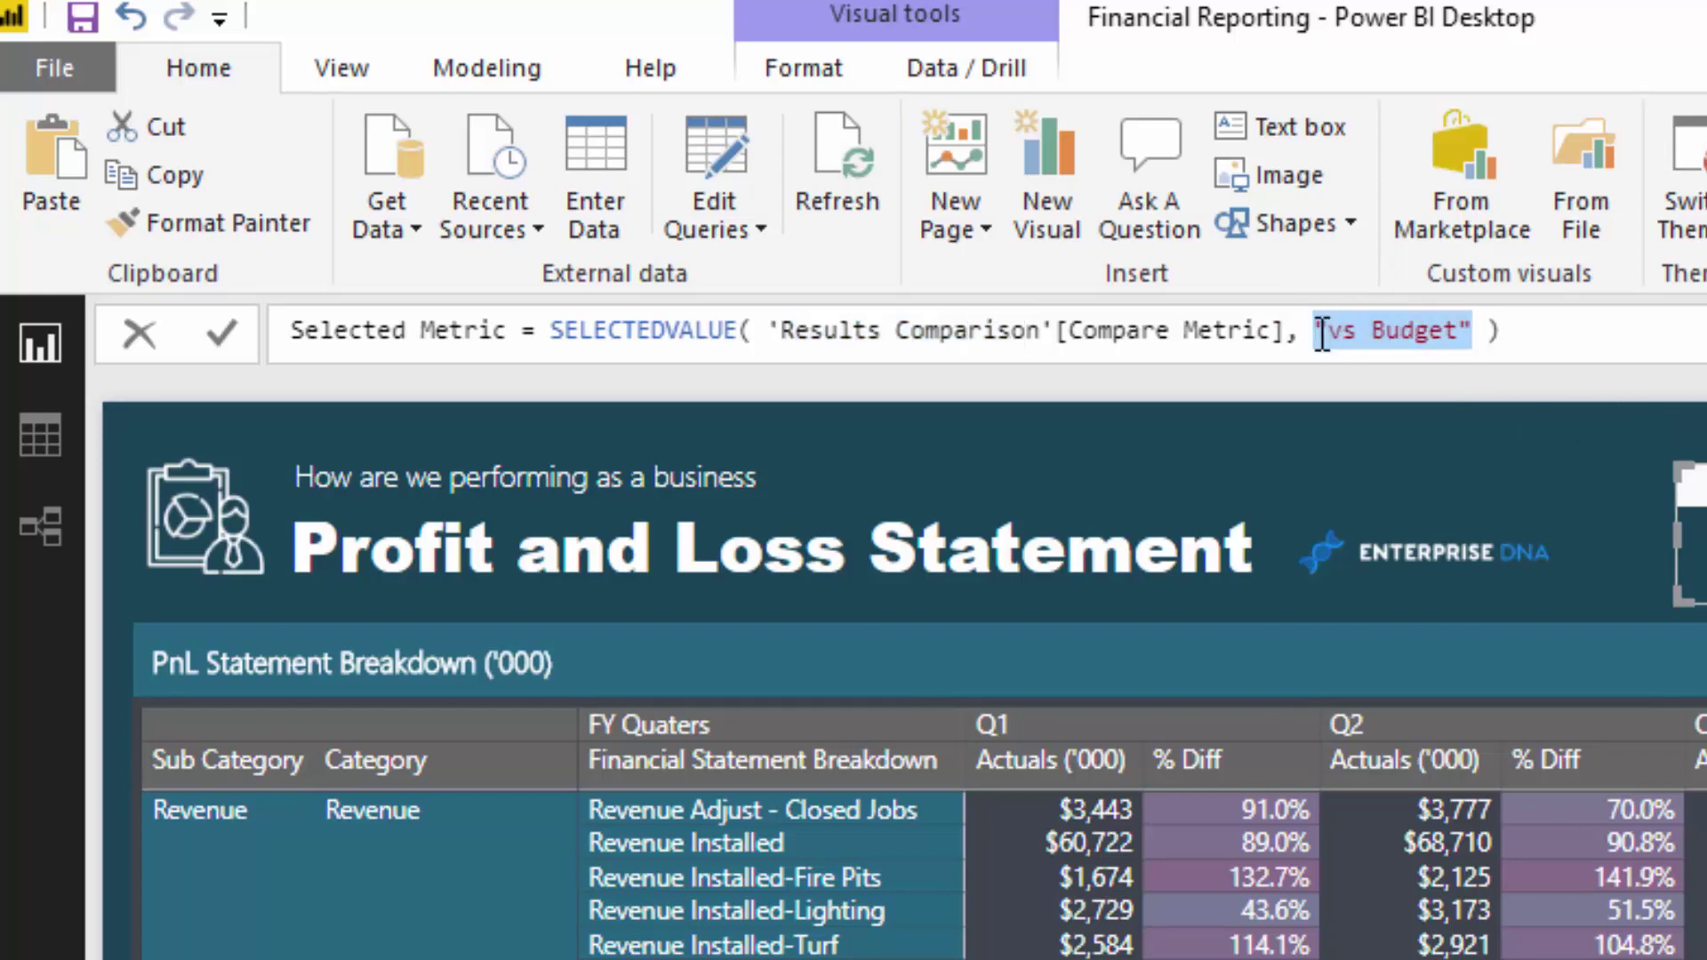
left_click(1590, 496)
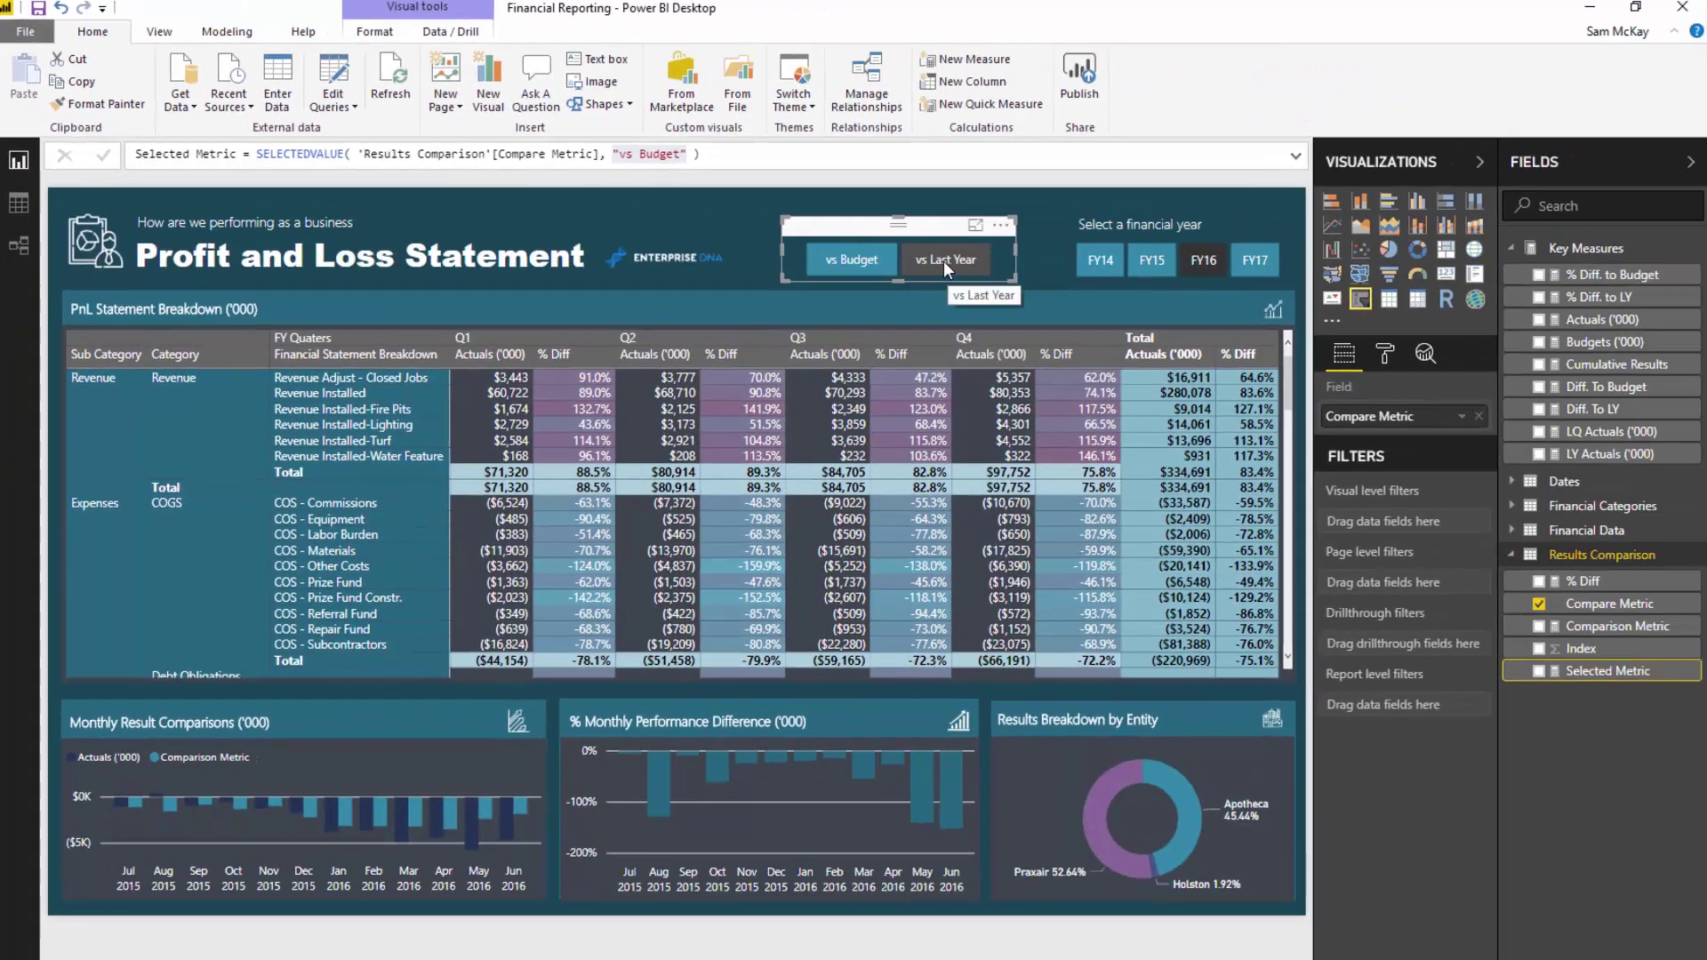
Step: Toggle the comparison slicer between vs Budget and vs Last Year, ending on vs Last Year
left_click(943, 260)
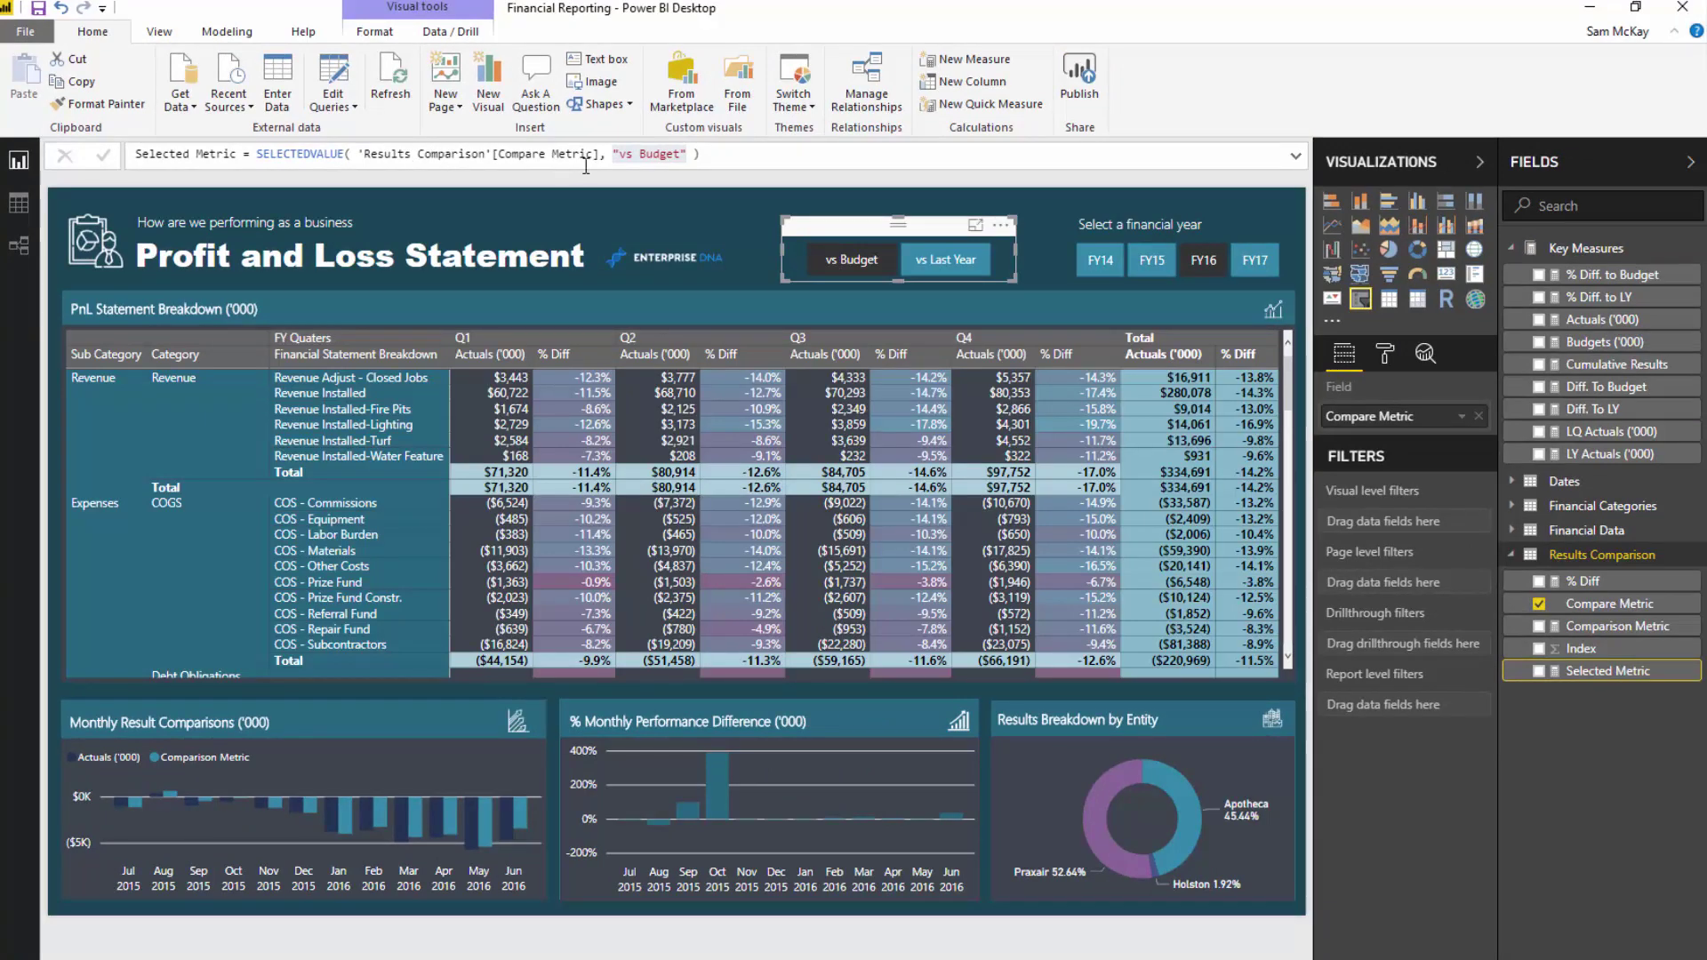
left_click(754, 247)
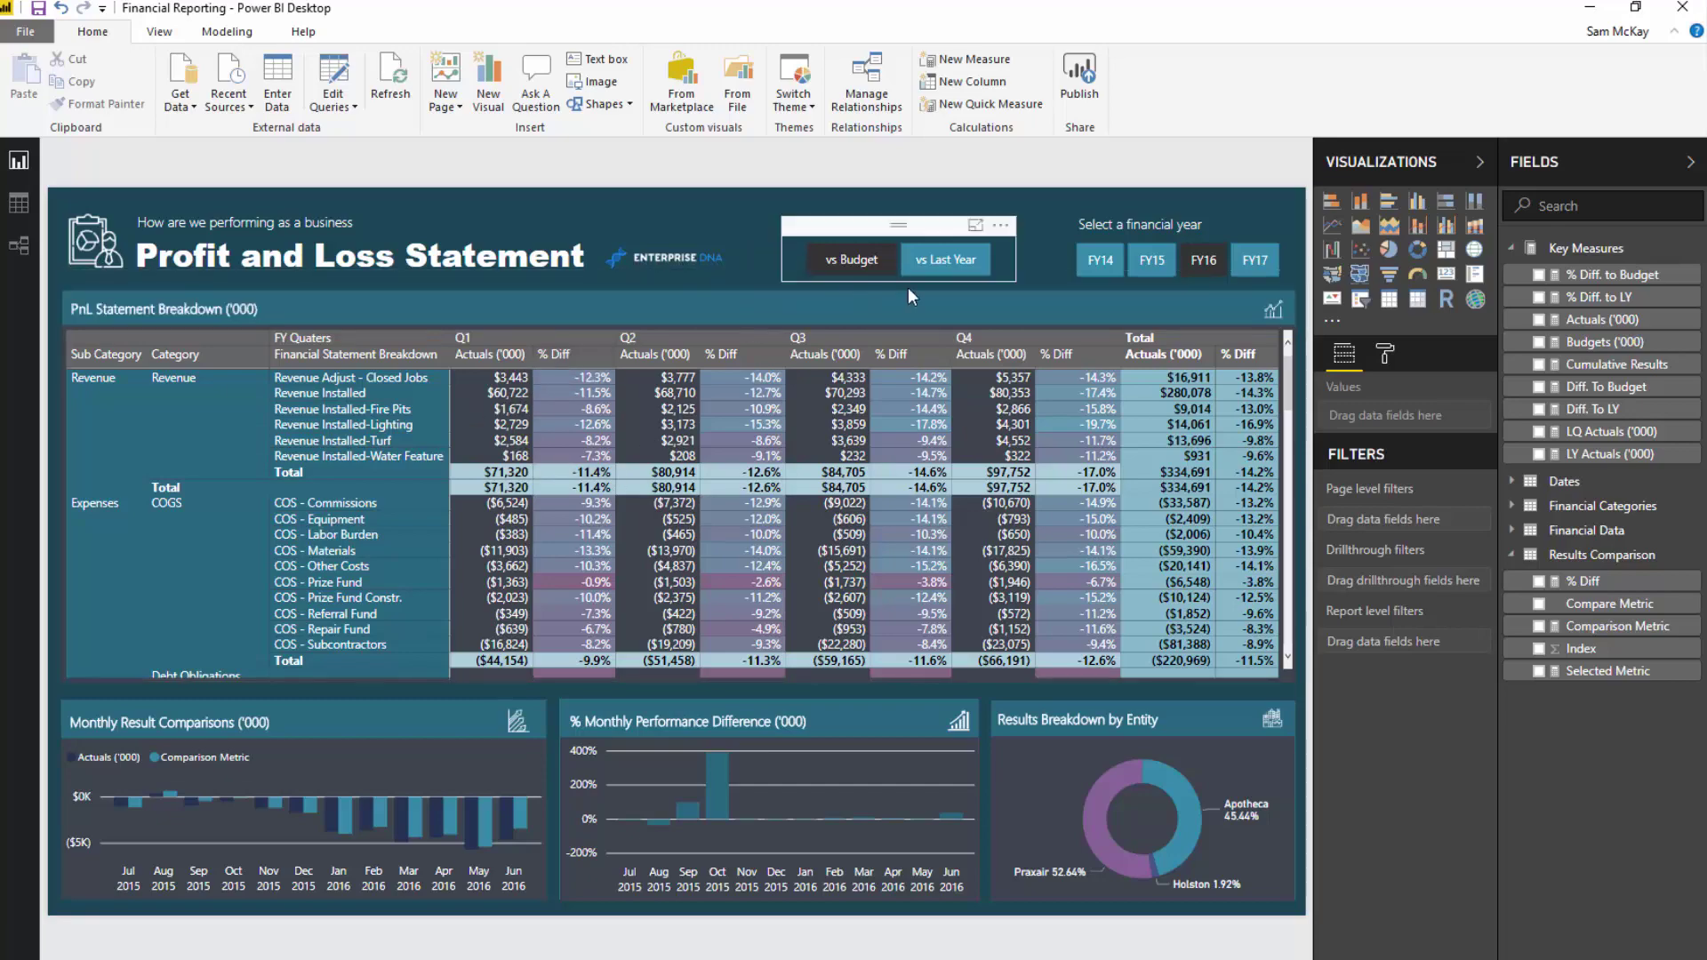
left_click(948, 267)
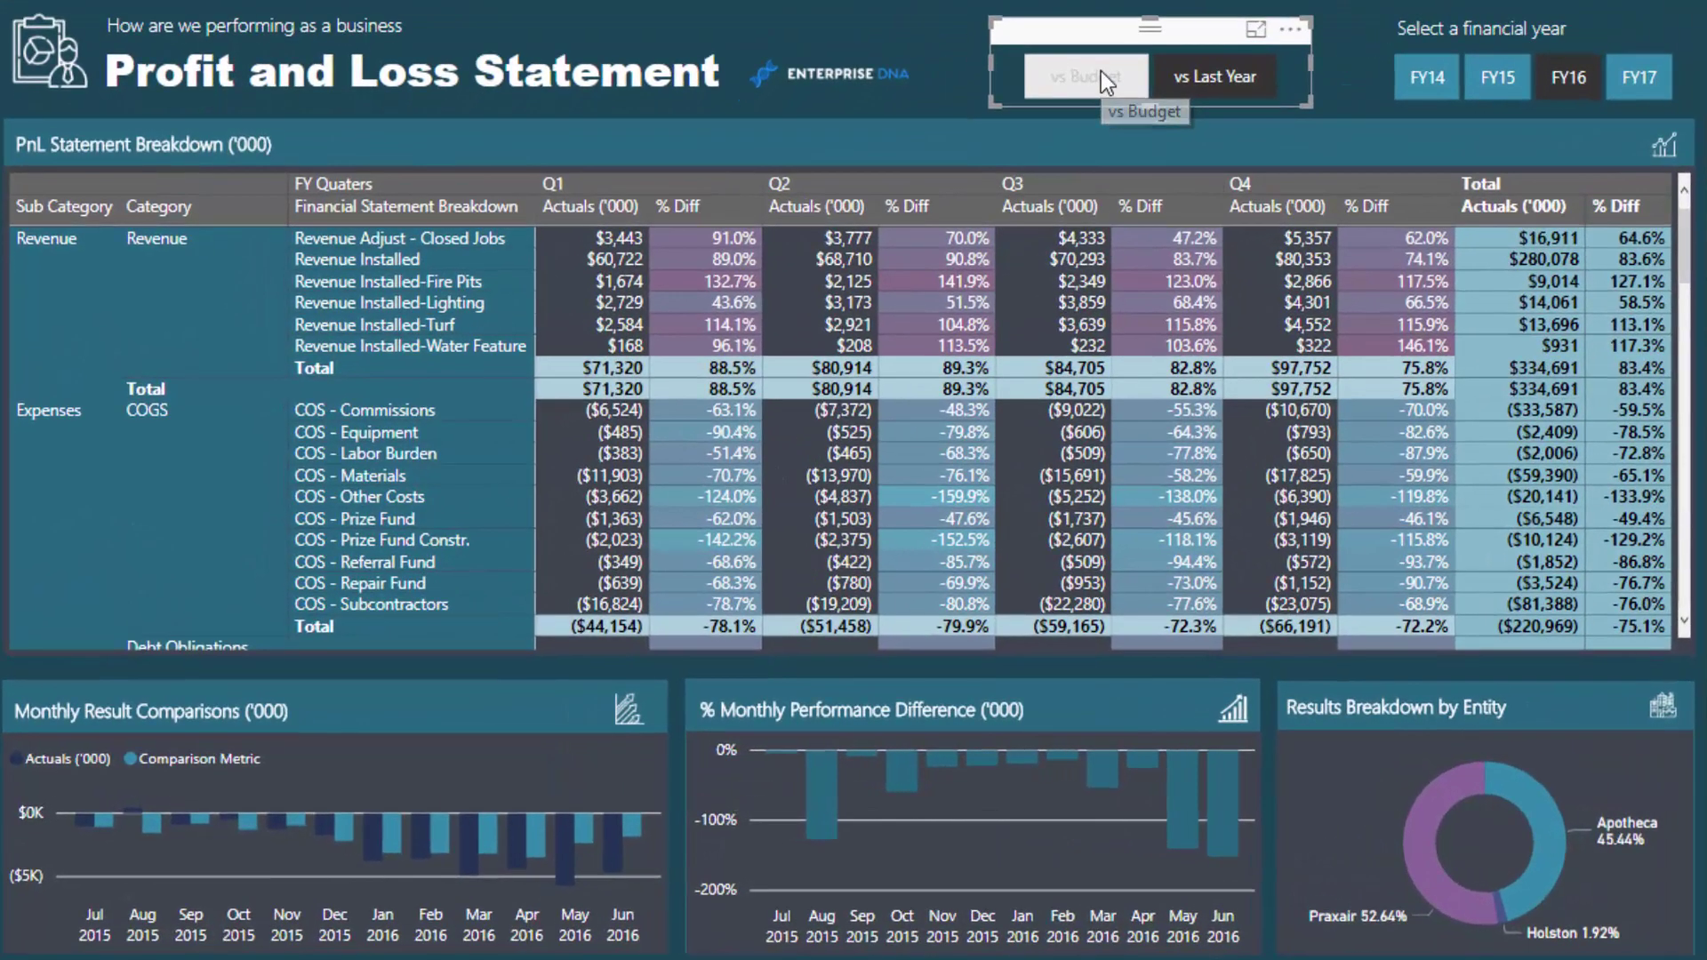
left_click(1101, 72)
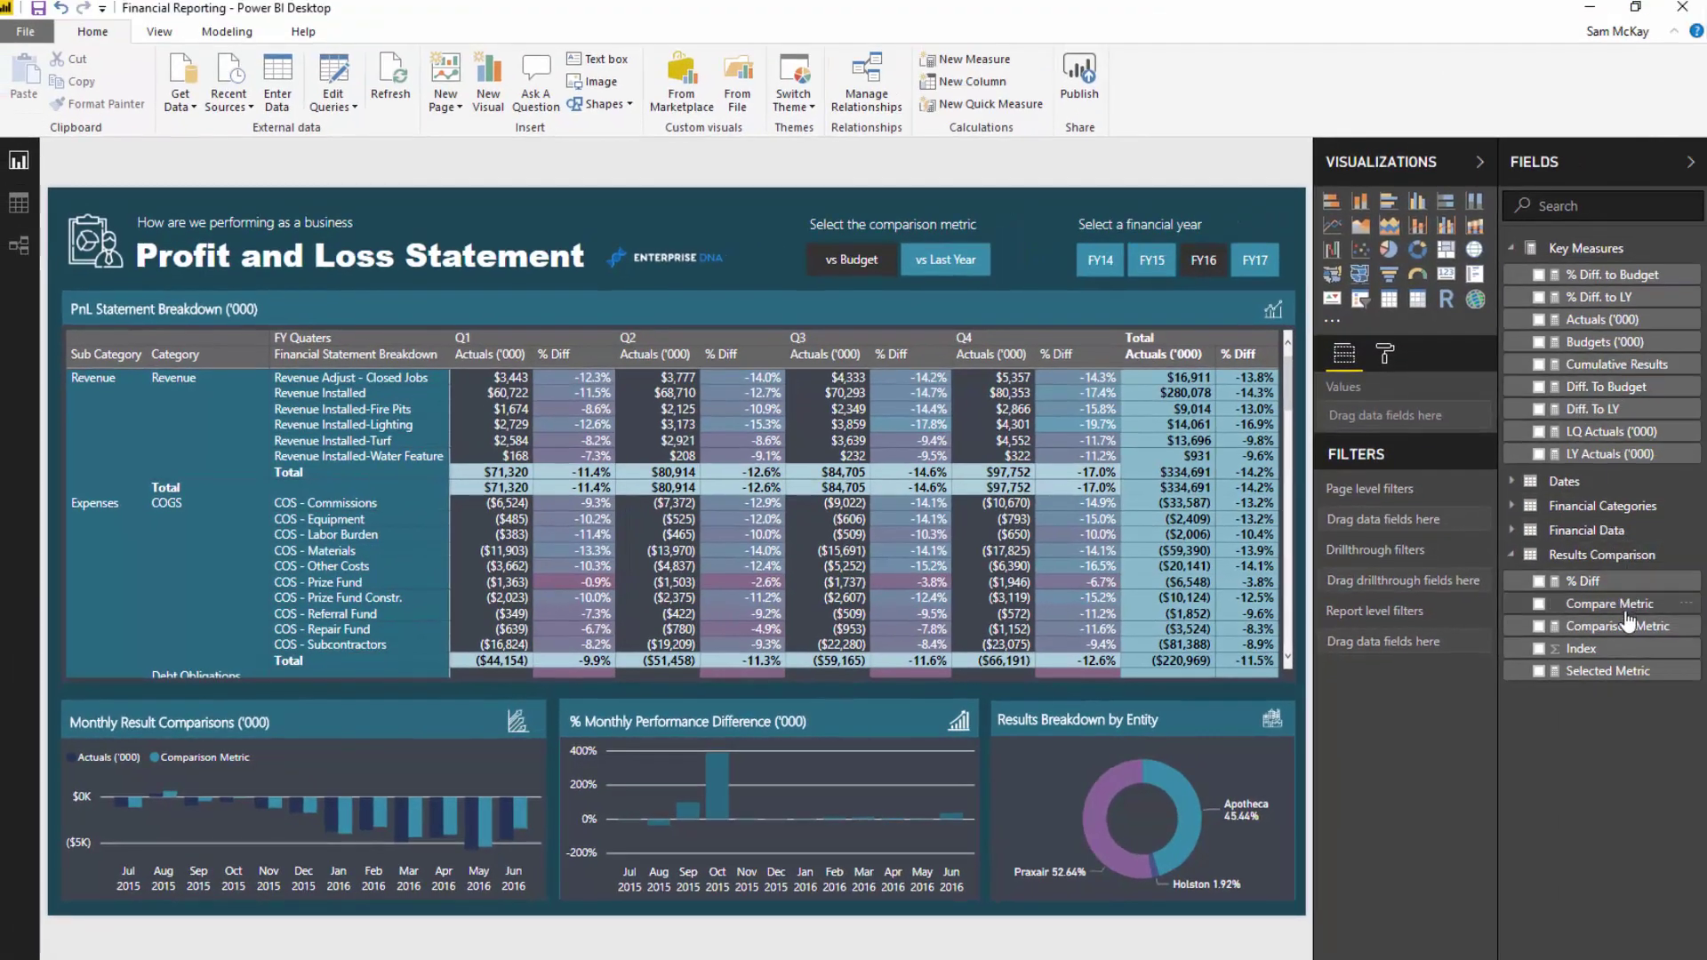
Step: Review the Comparison Metric SWITCH formula's Budgets ('000) fallback and vs Budget condition
left_click(1632, 616)
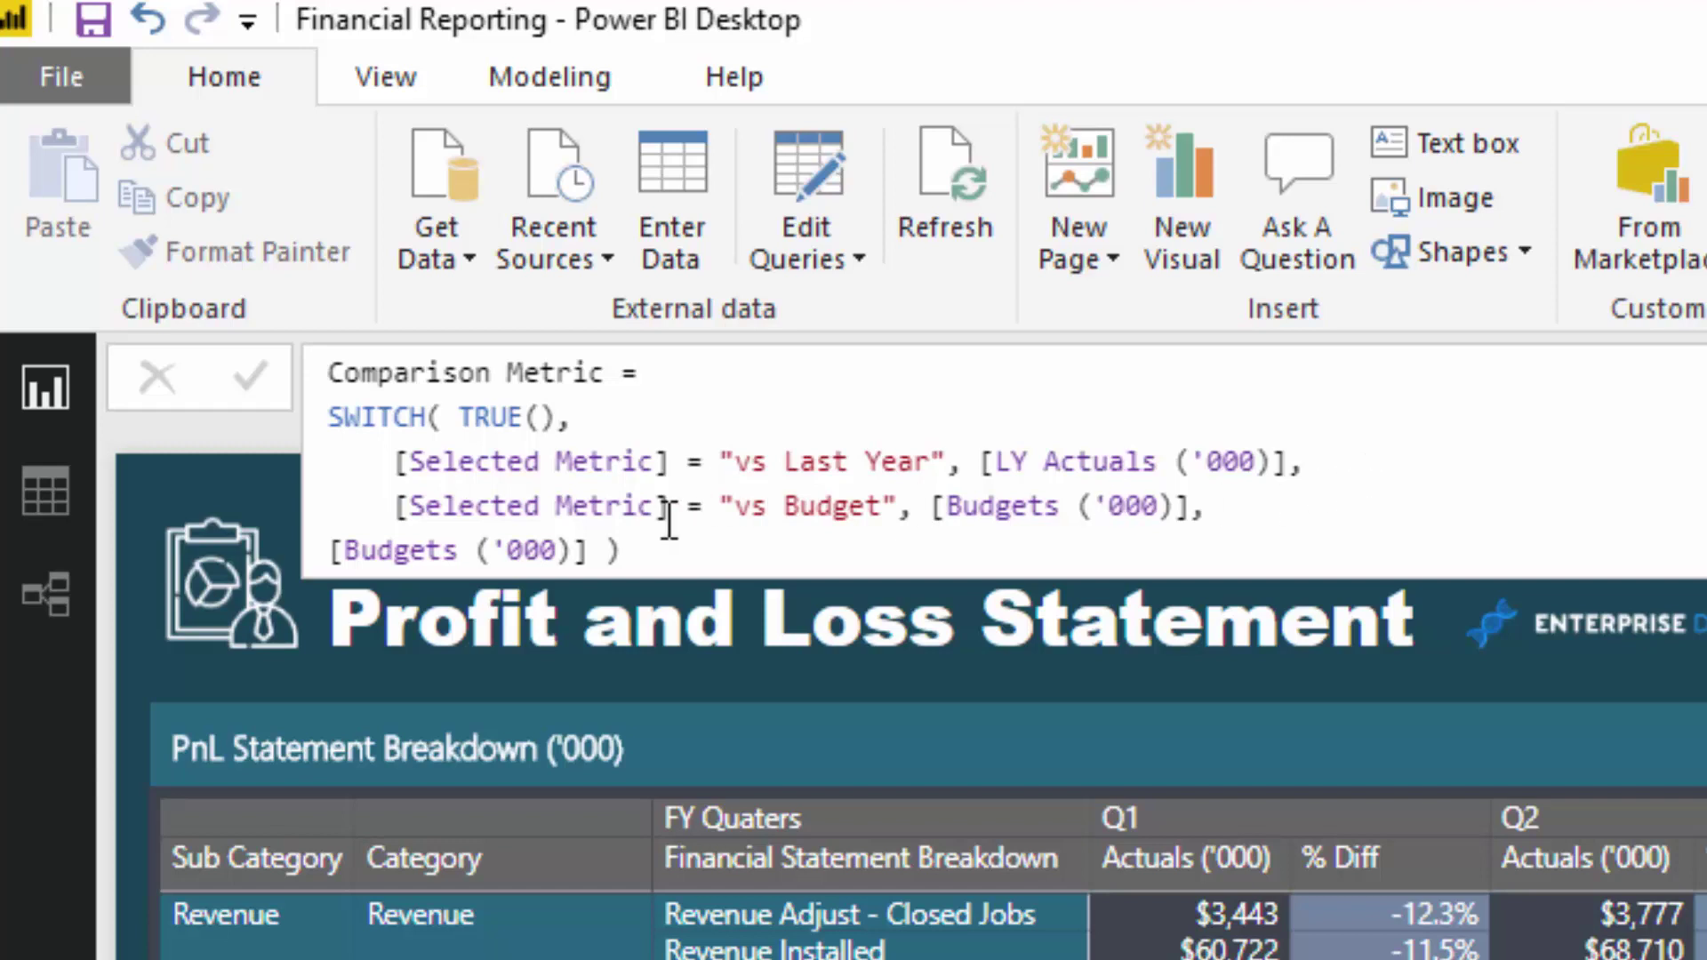
left_click_drag(589, 552, 169, 559)
left_click(1044, 552)
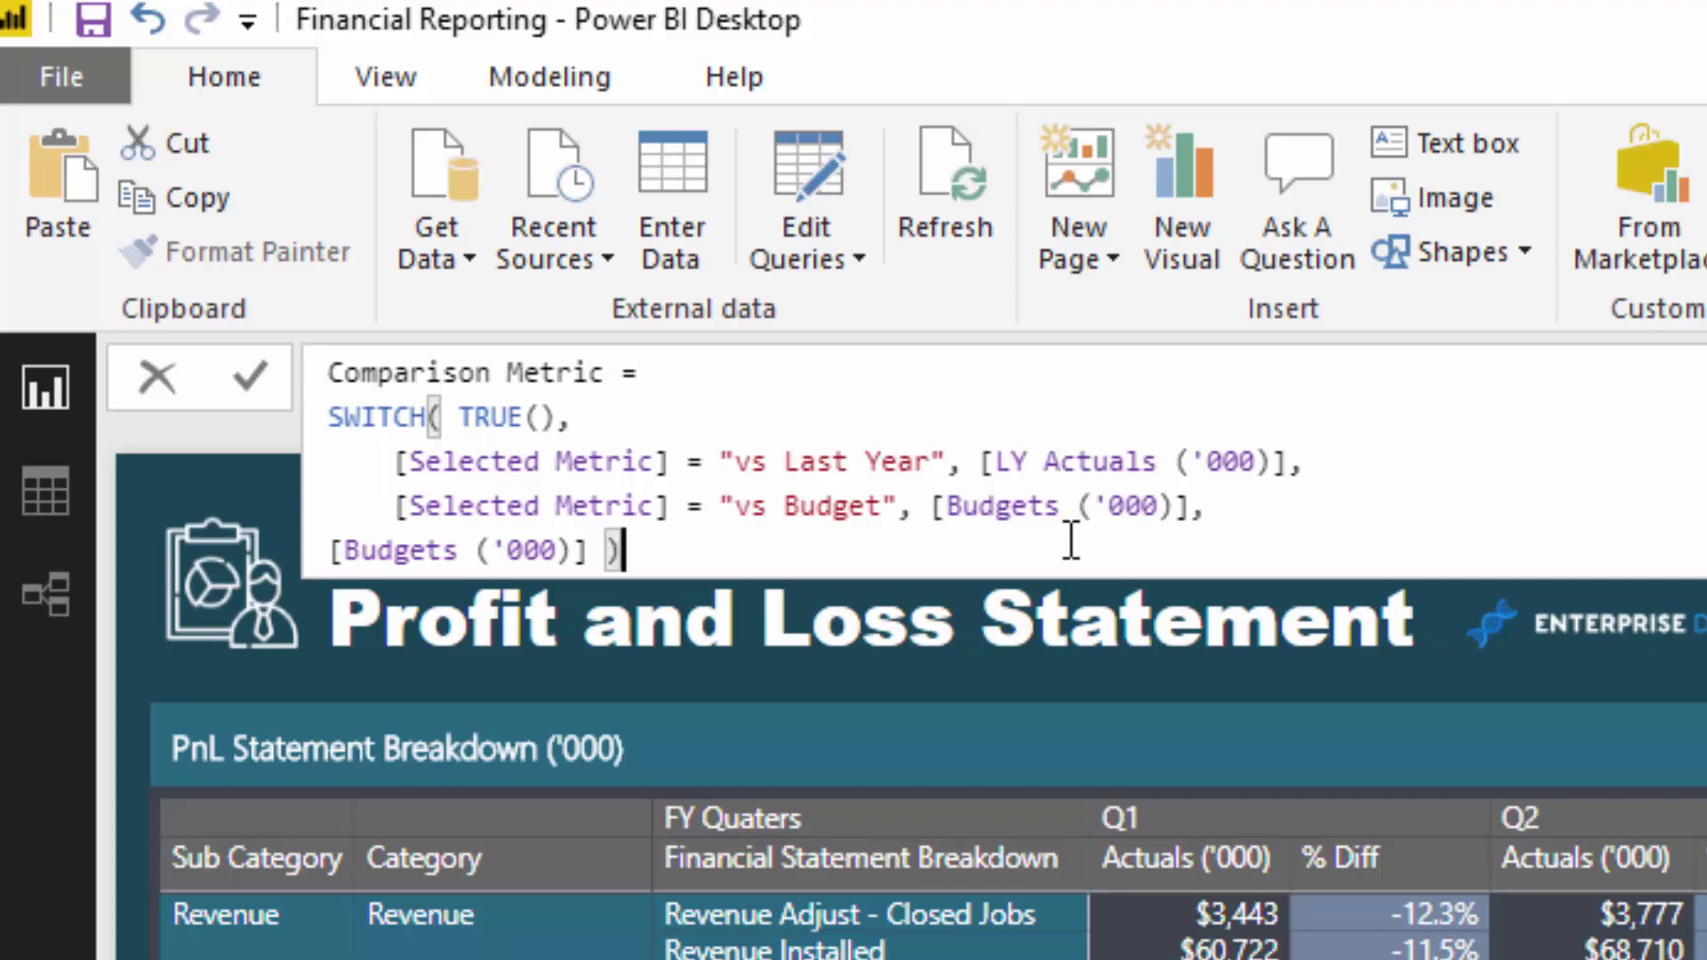
left_click(1234, 513)
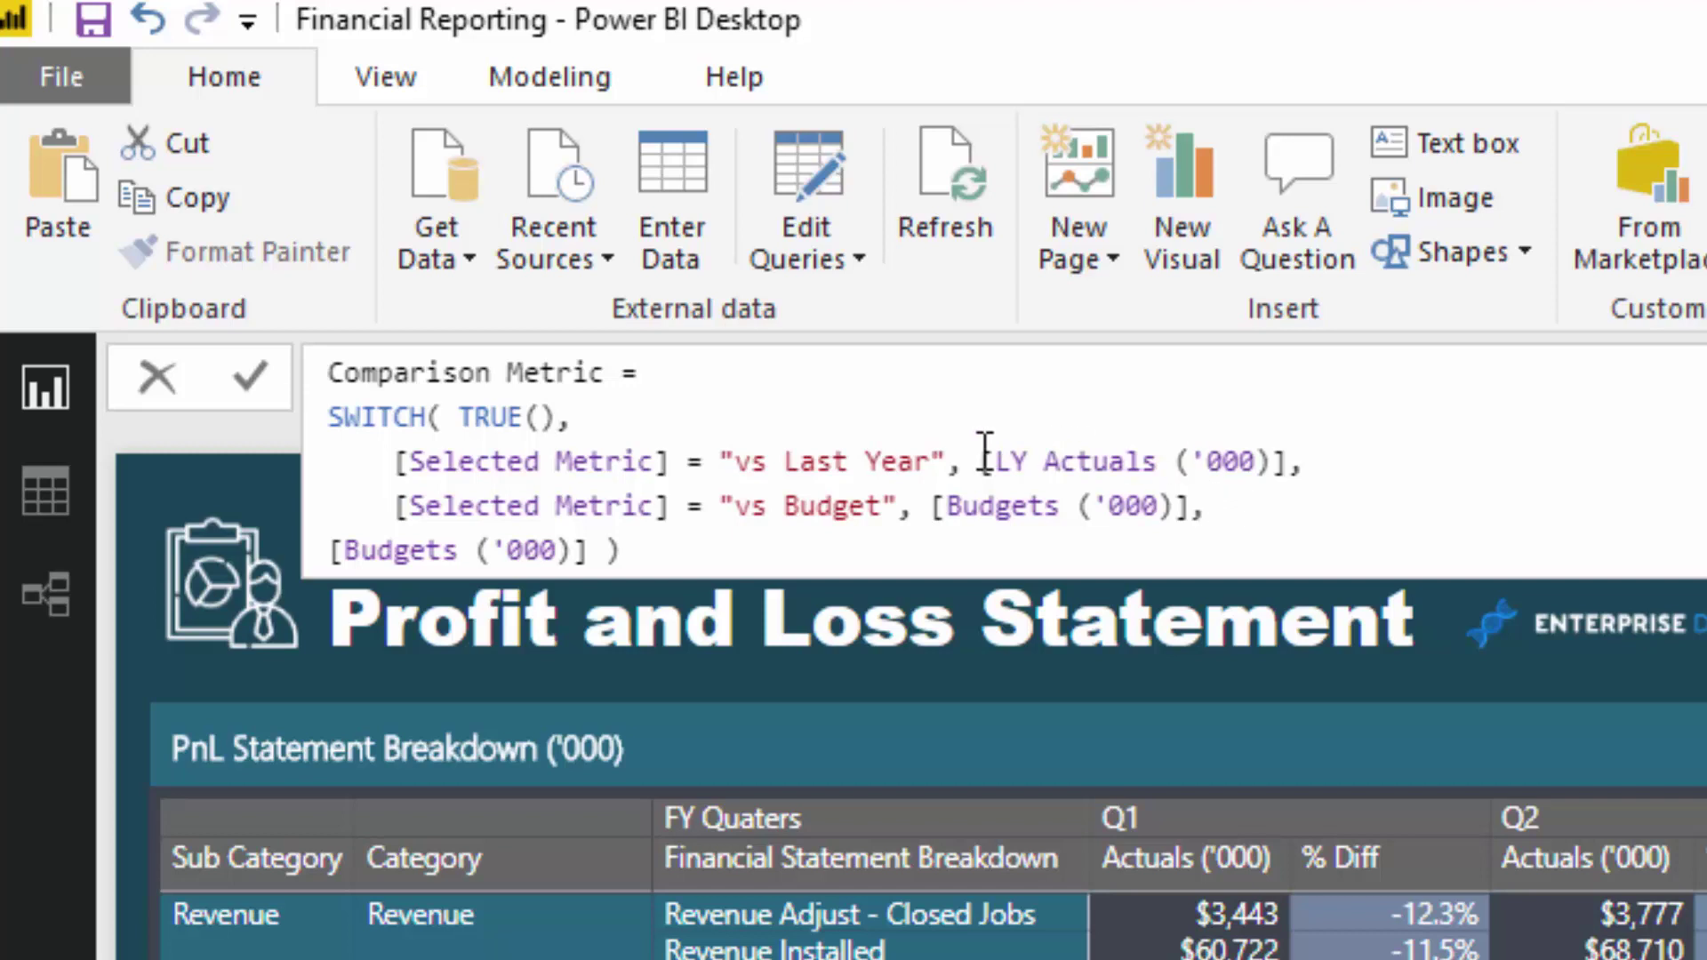
key("ctrl+a")
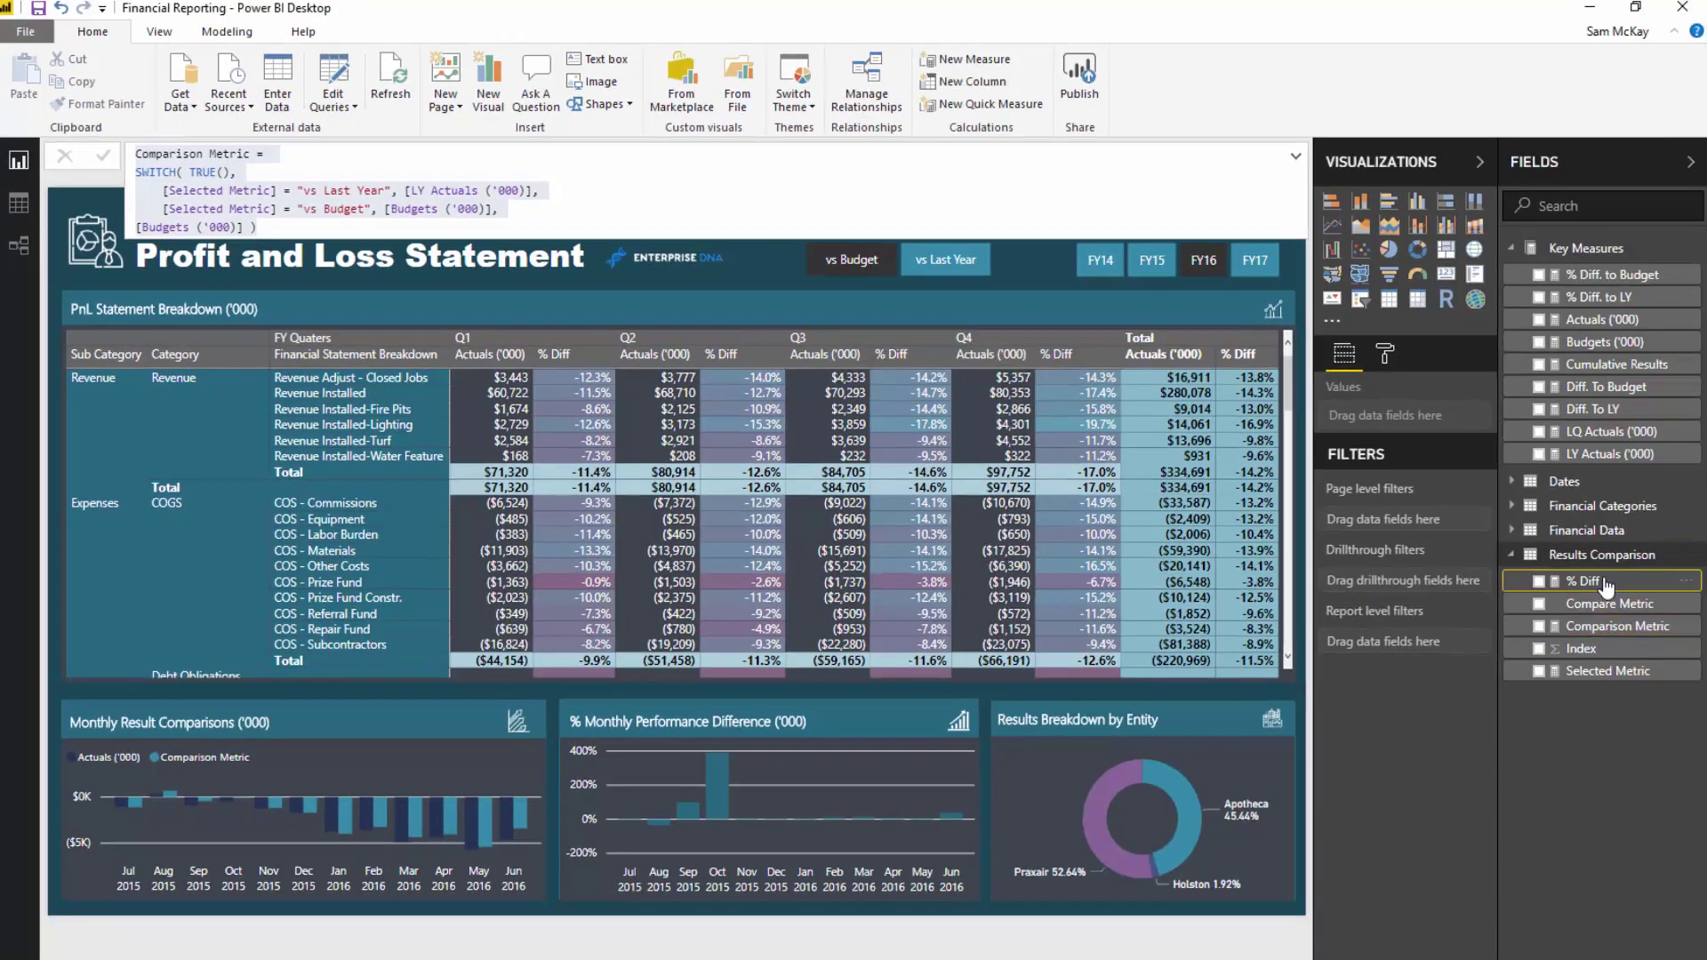
Step: Trace the % Diff SWITCH: vs Last Year returns % Diff. to LY, then the vs Budget condition
left_click(1605, 584)
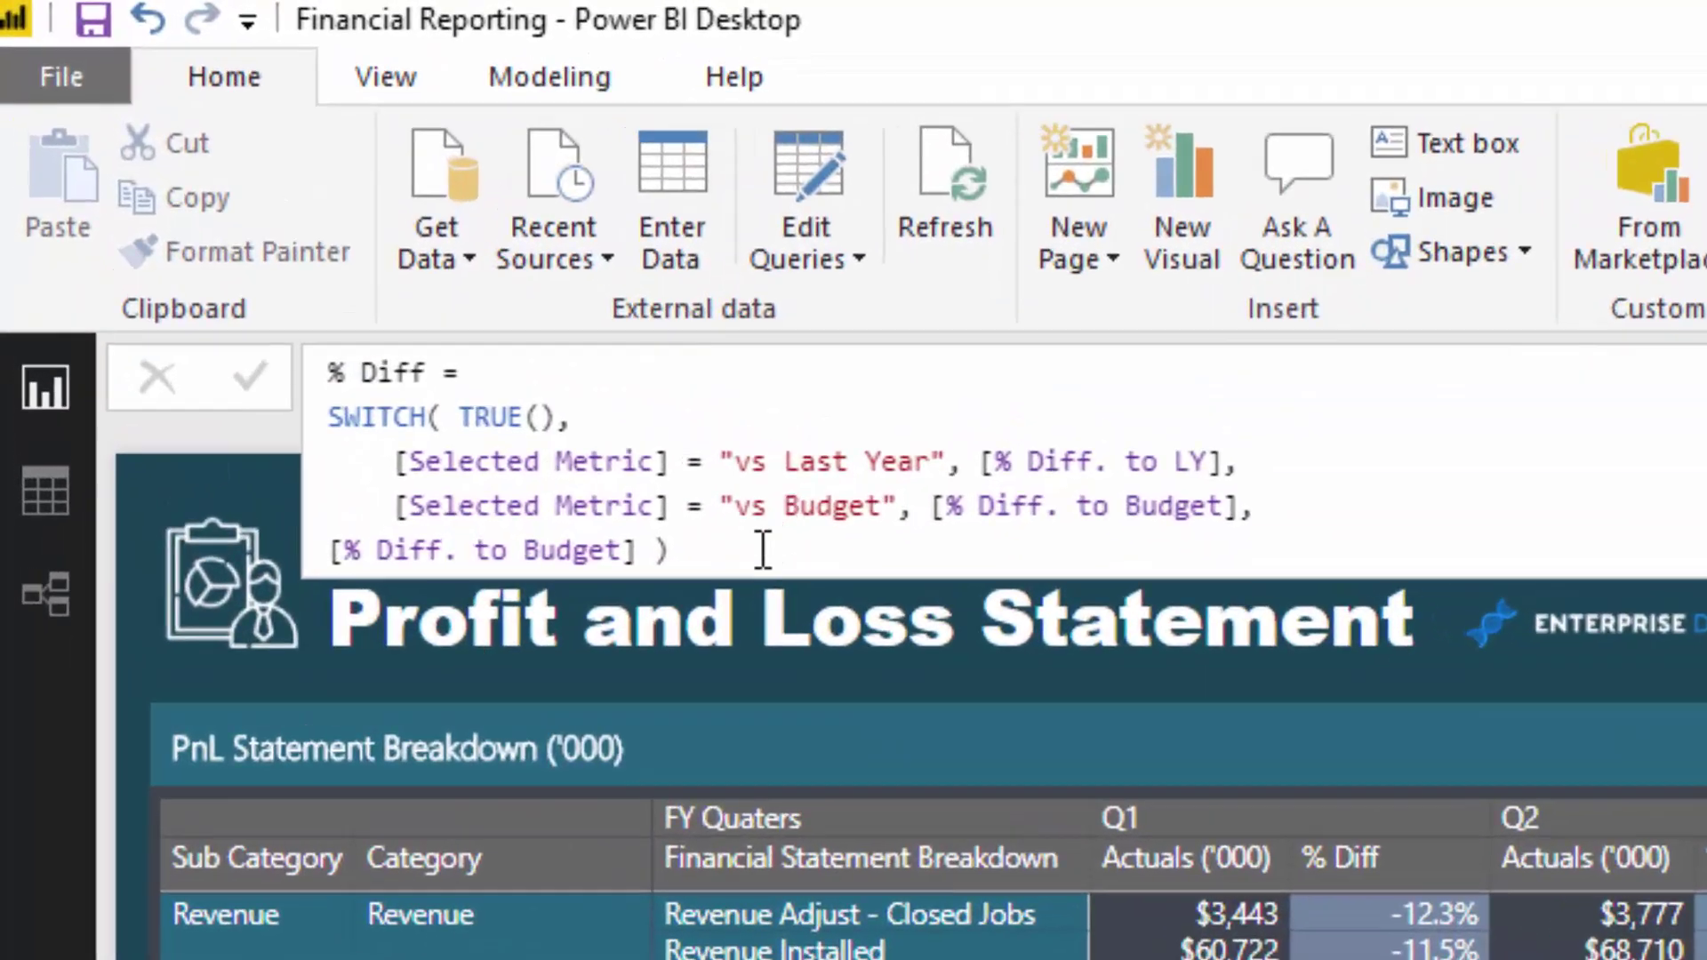
left_click_drag(359, 256, 122, 175)
left_click(933, 461)
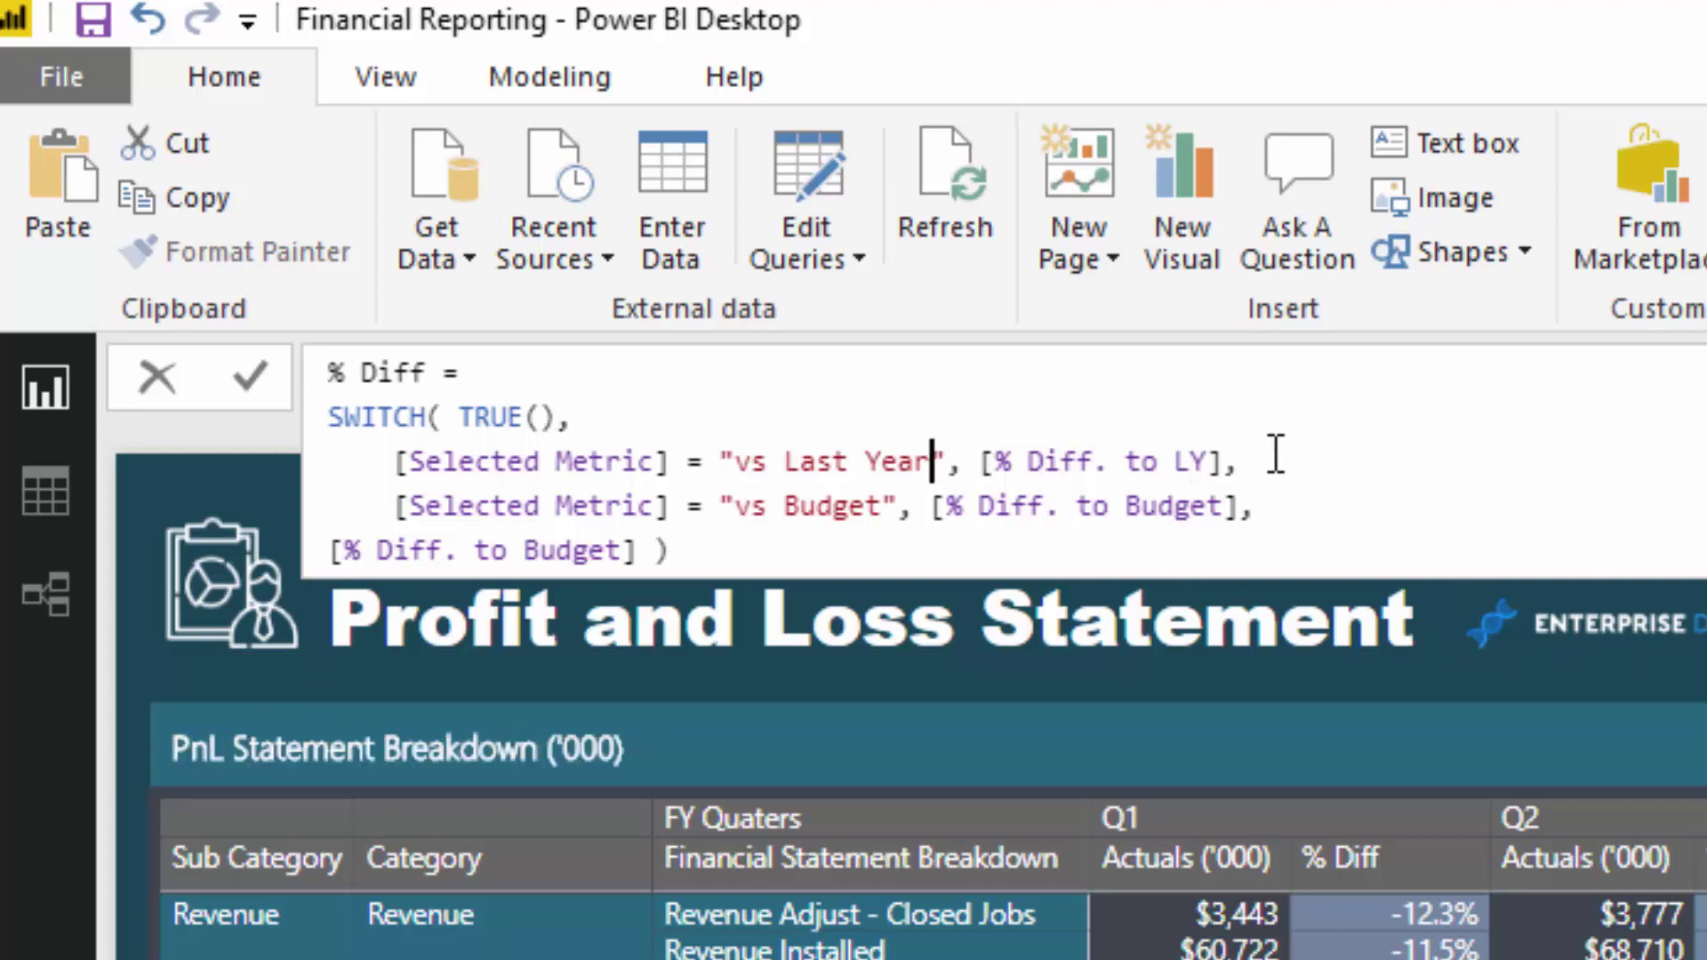
left_click_drag(1220, 463, 985, 470)
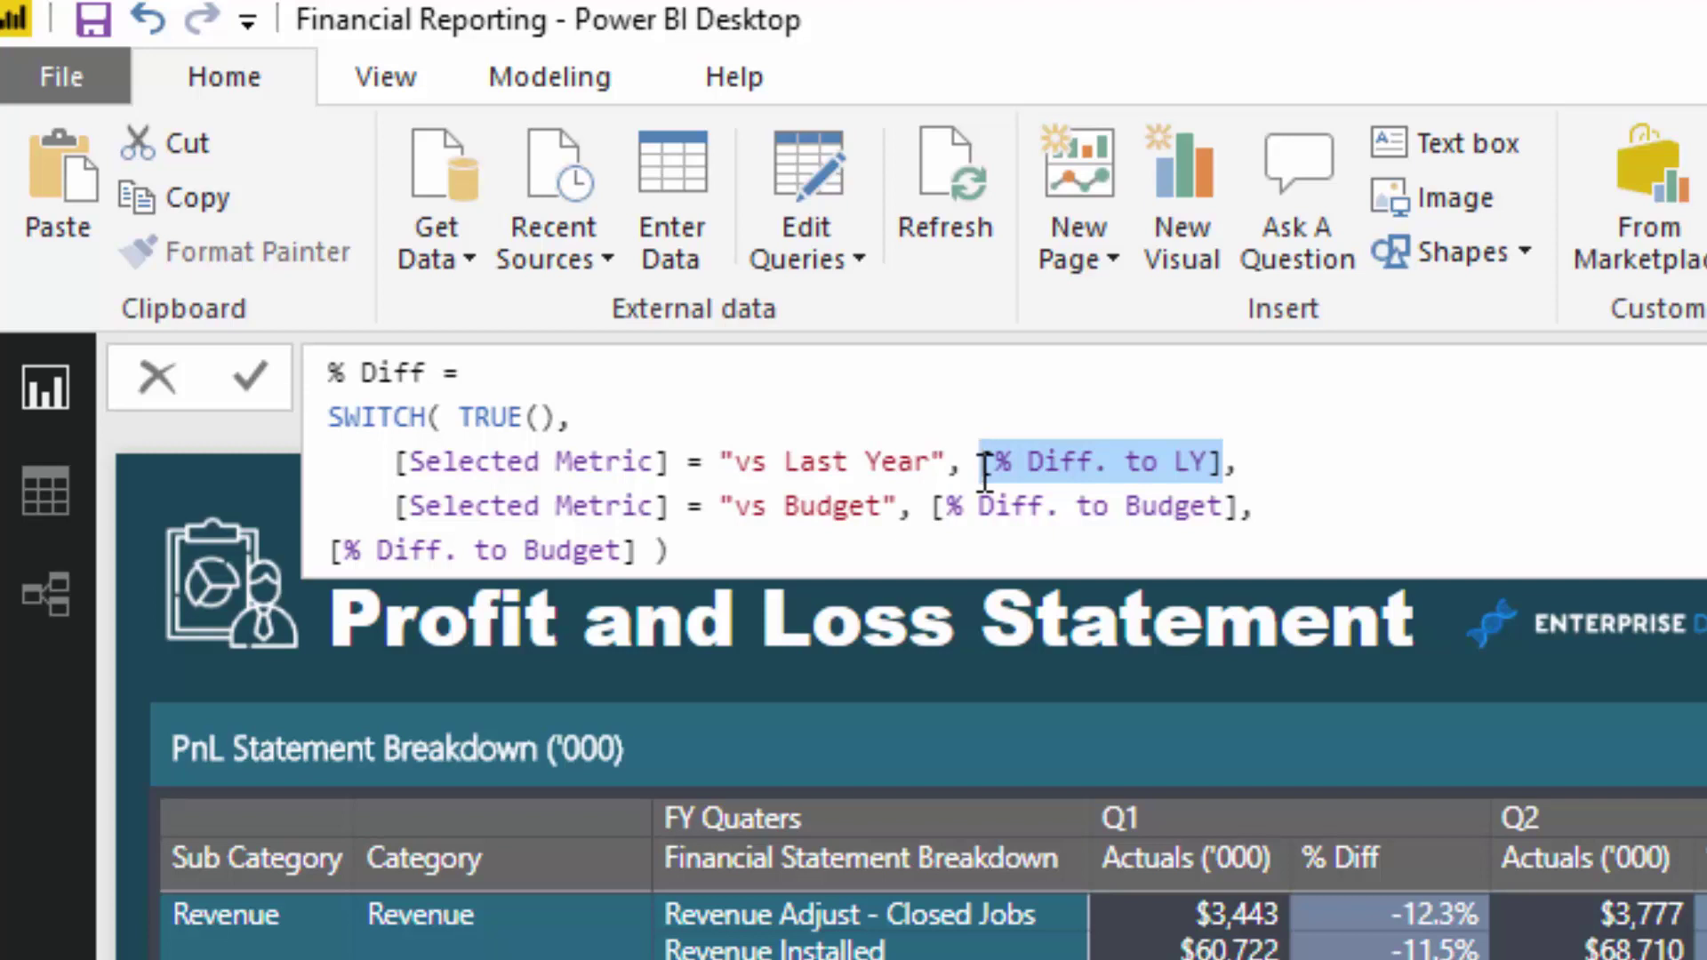
left_click(1289, 464)
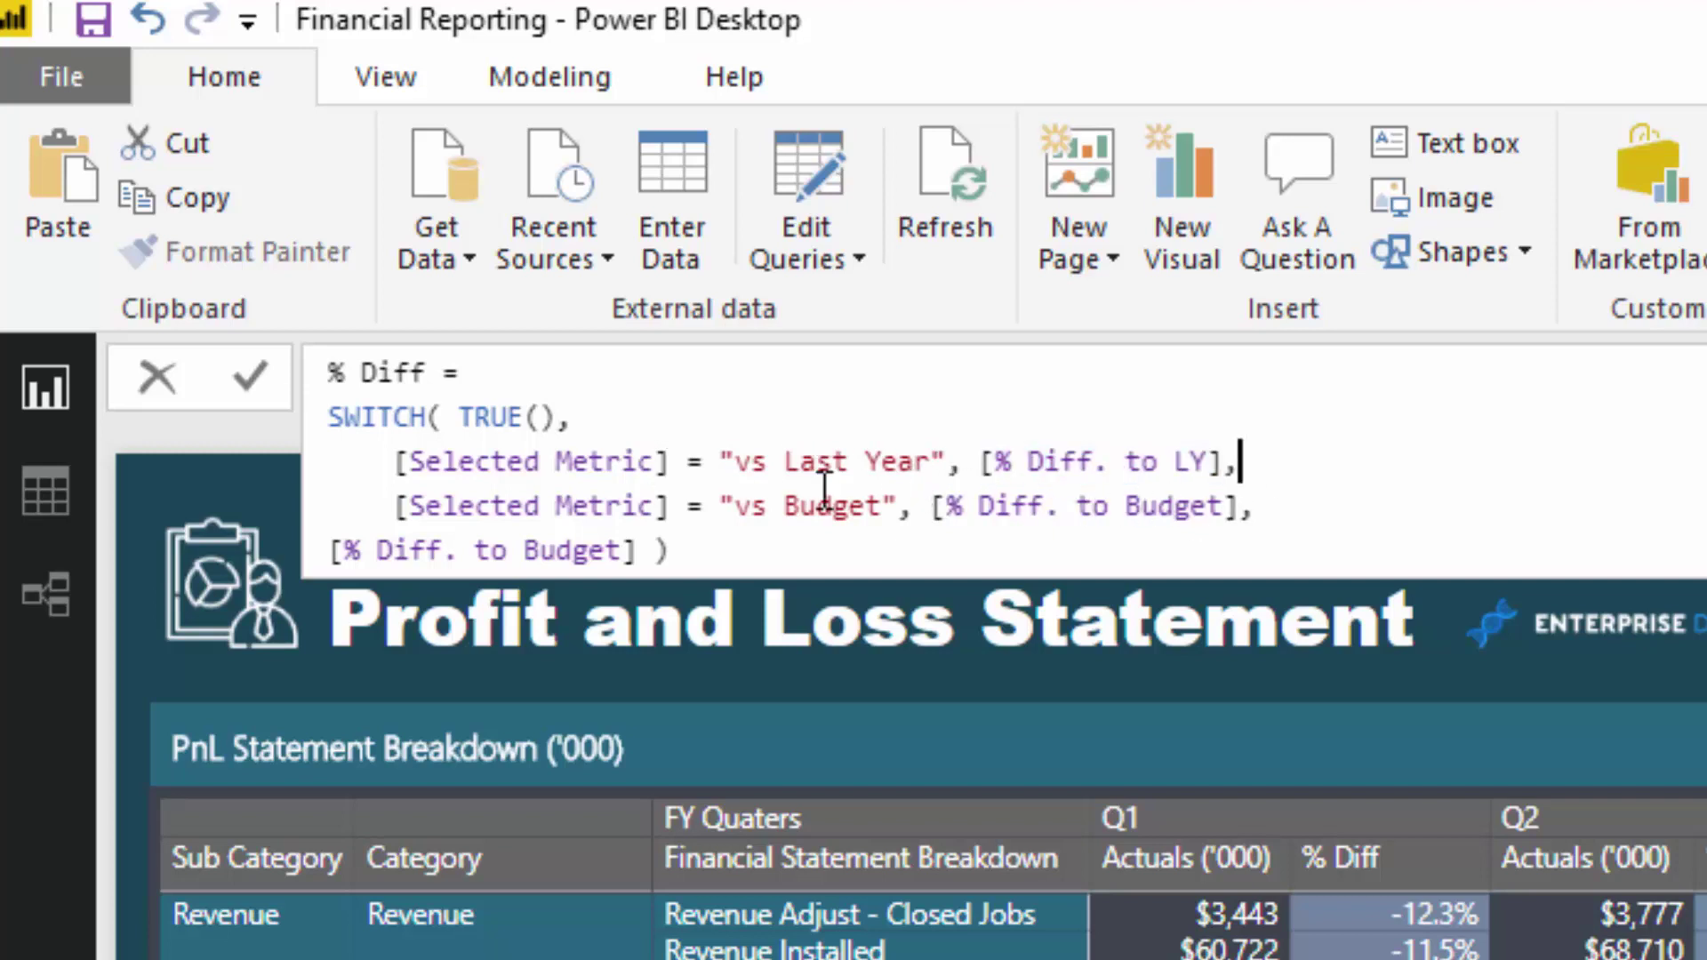
left_click_drag(397, 505, 1232, 508)
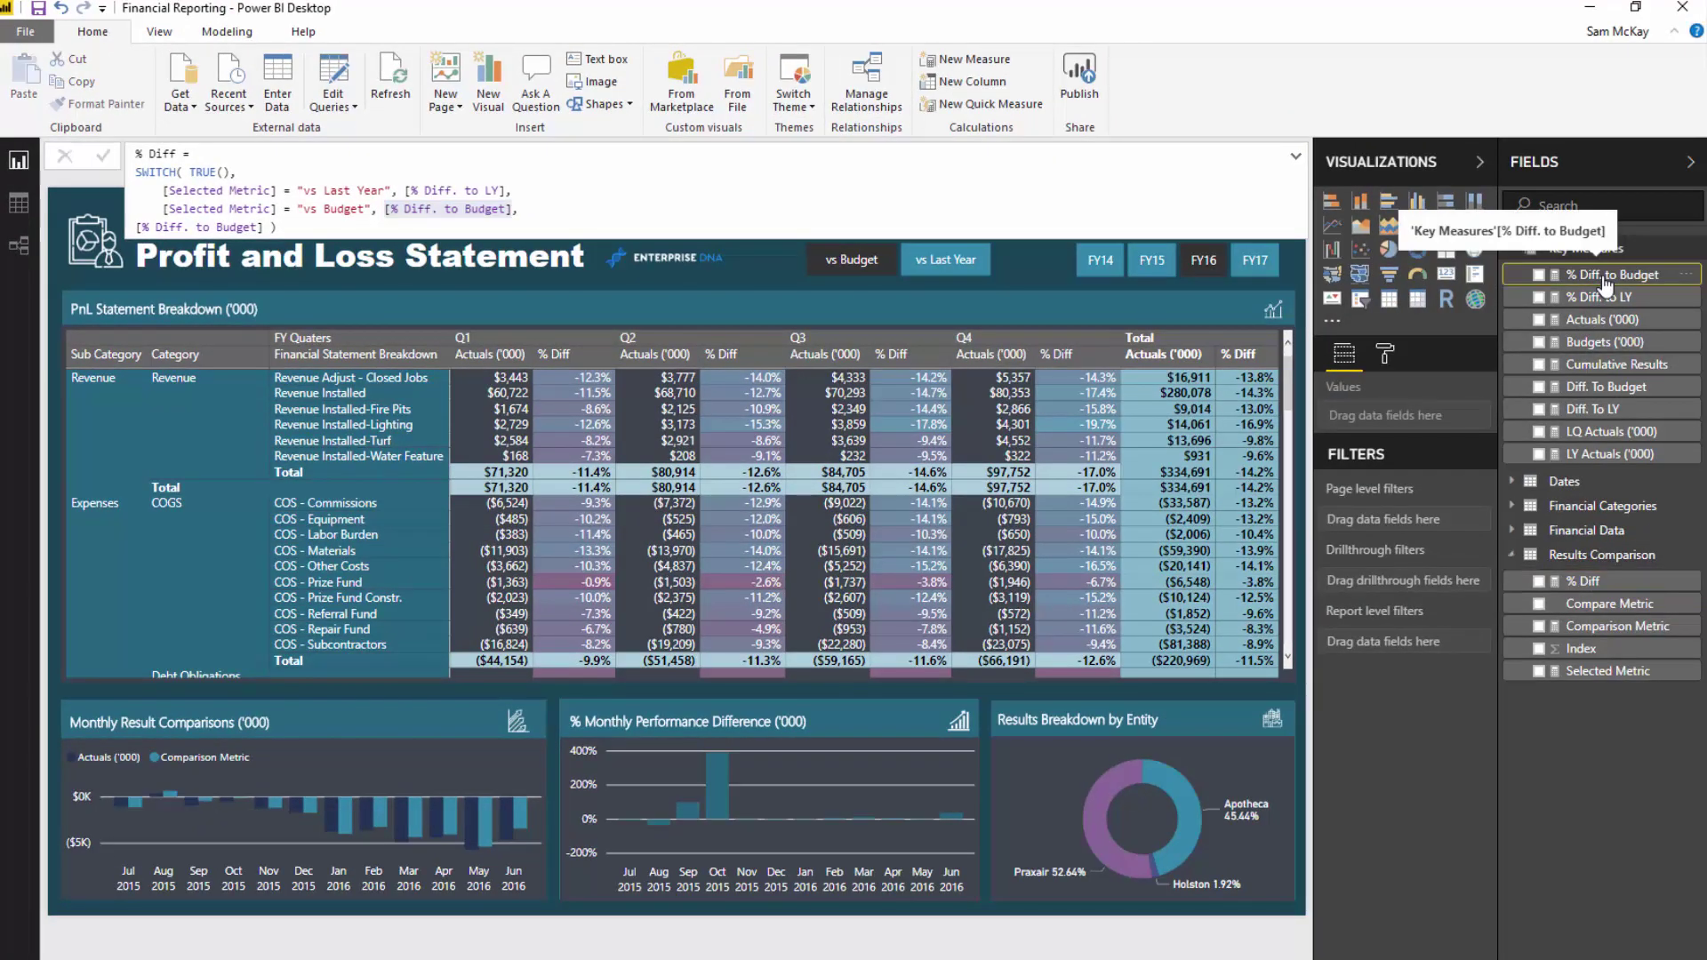
Step: Inspect the % Diff. to Budget DIVIDE formula, focusing on its Actuals ('000) argument
left_click(1605, 278)
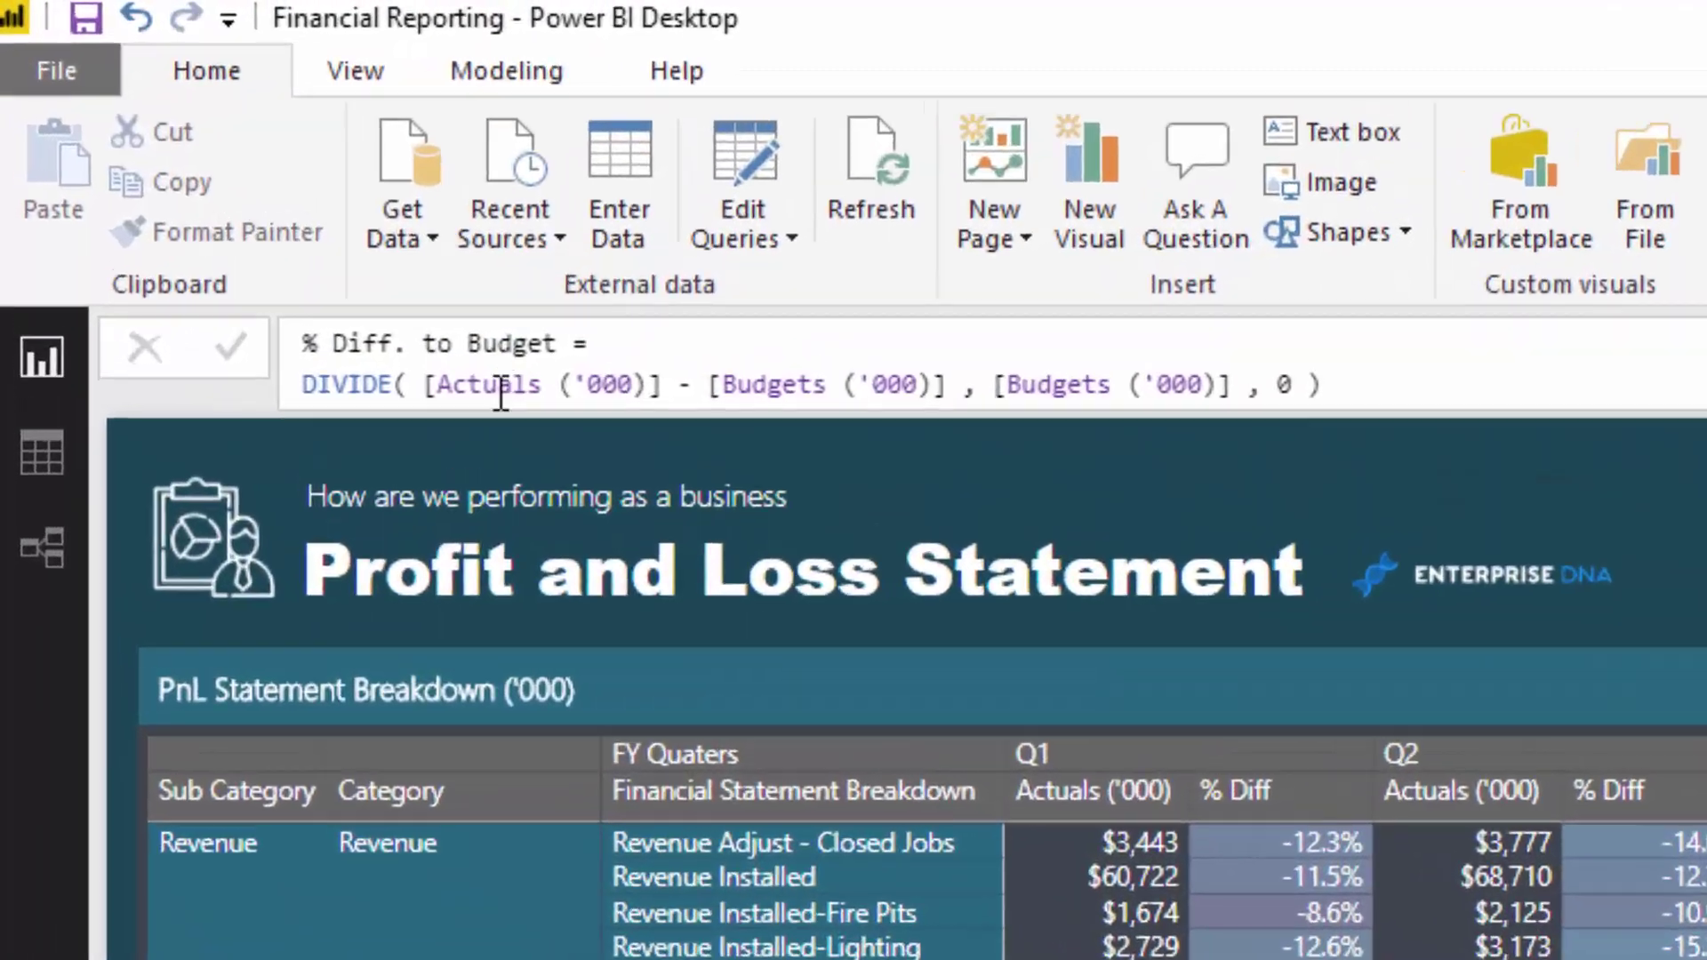
left_click(290, 262)
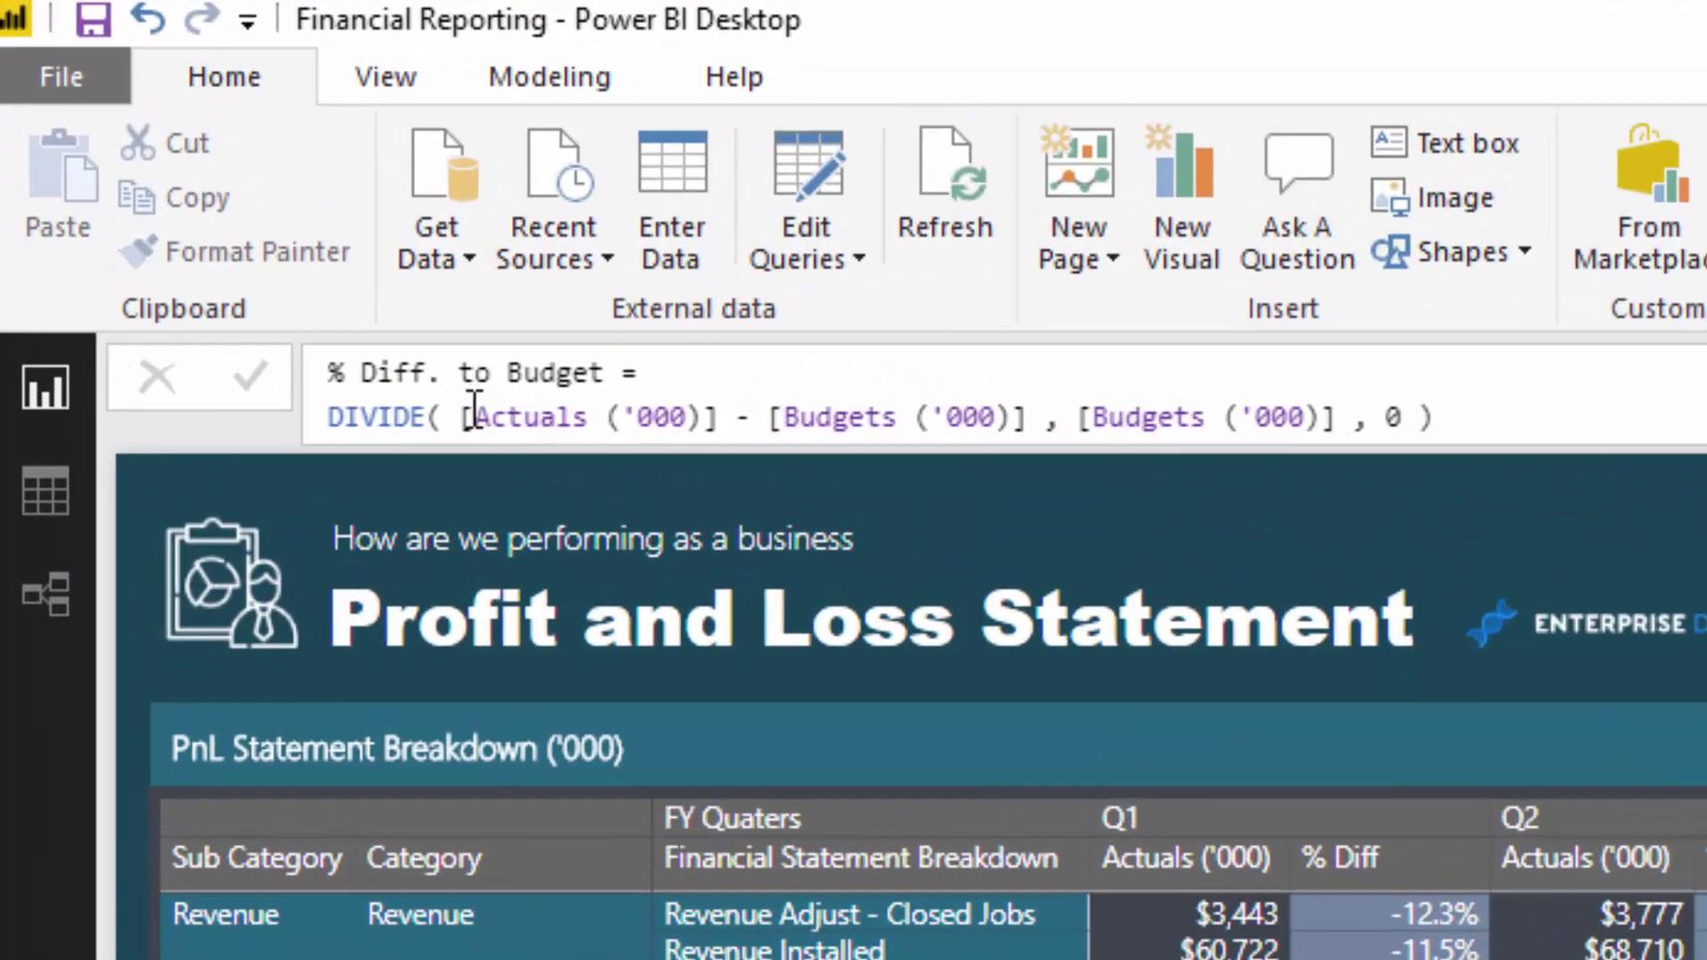
left_click(727, 417, "shift")
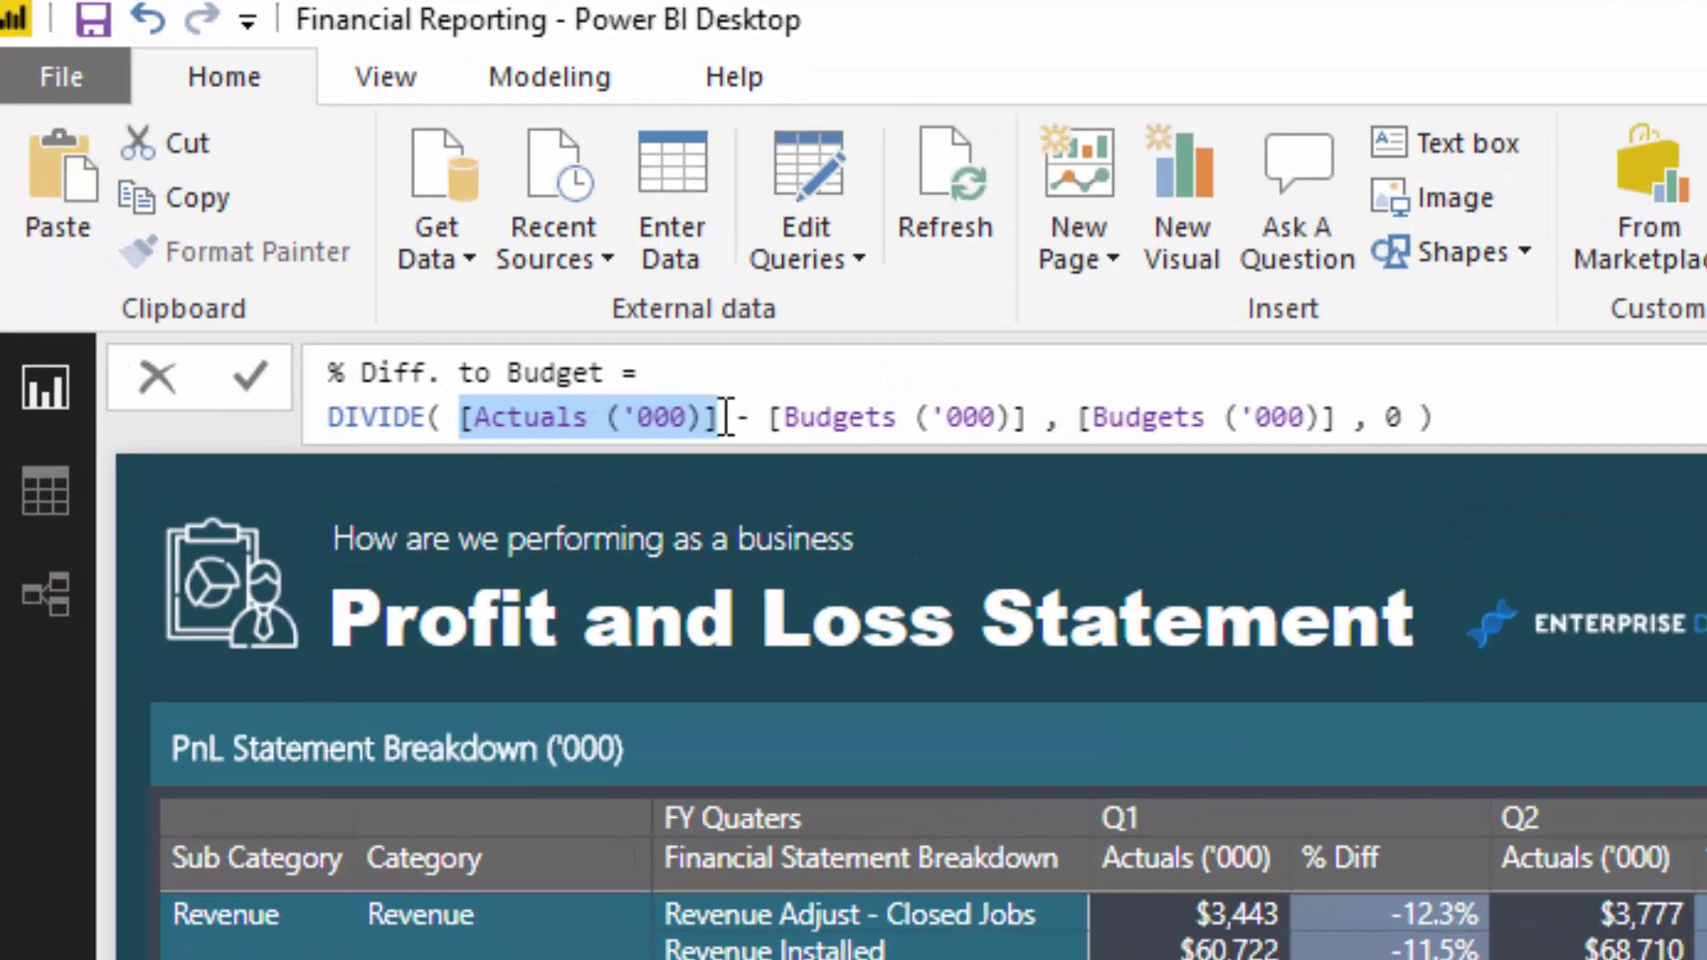
left_click(728, 417)
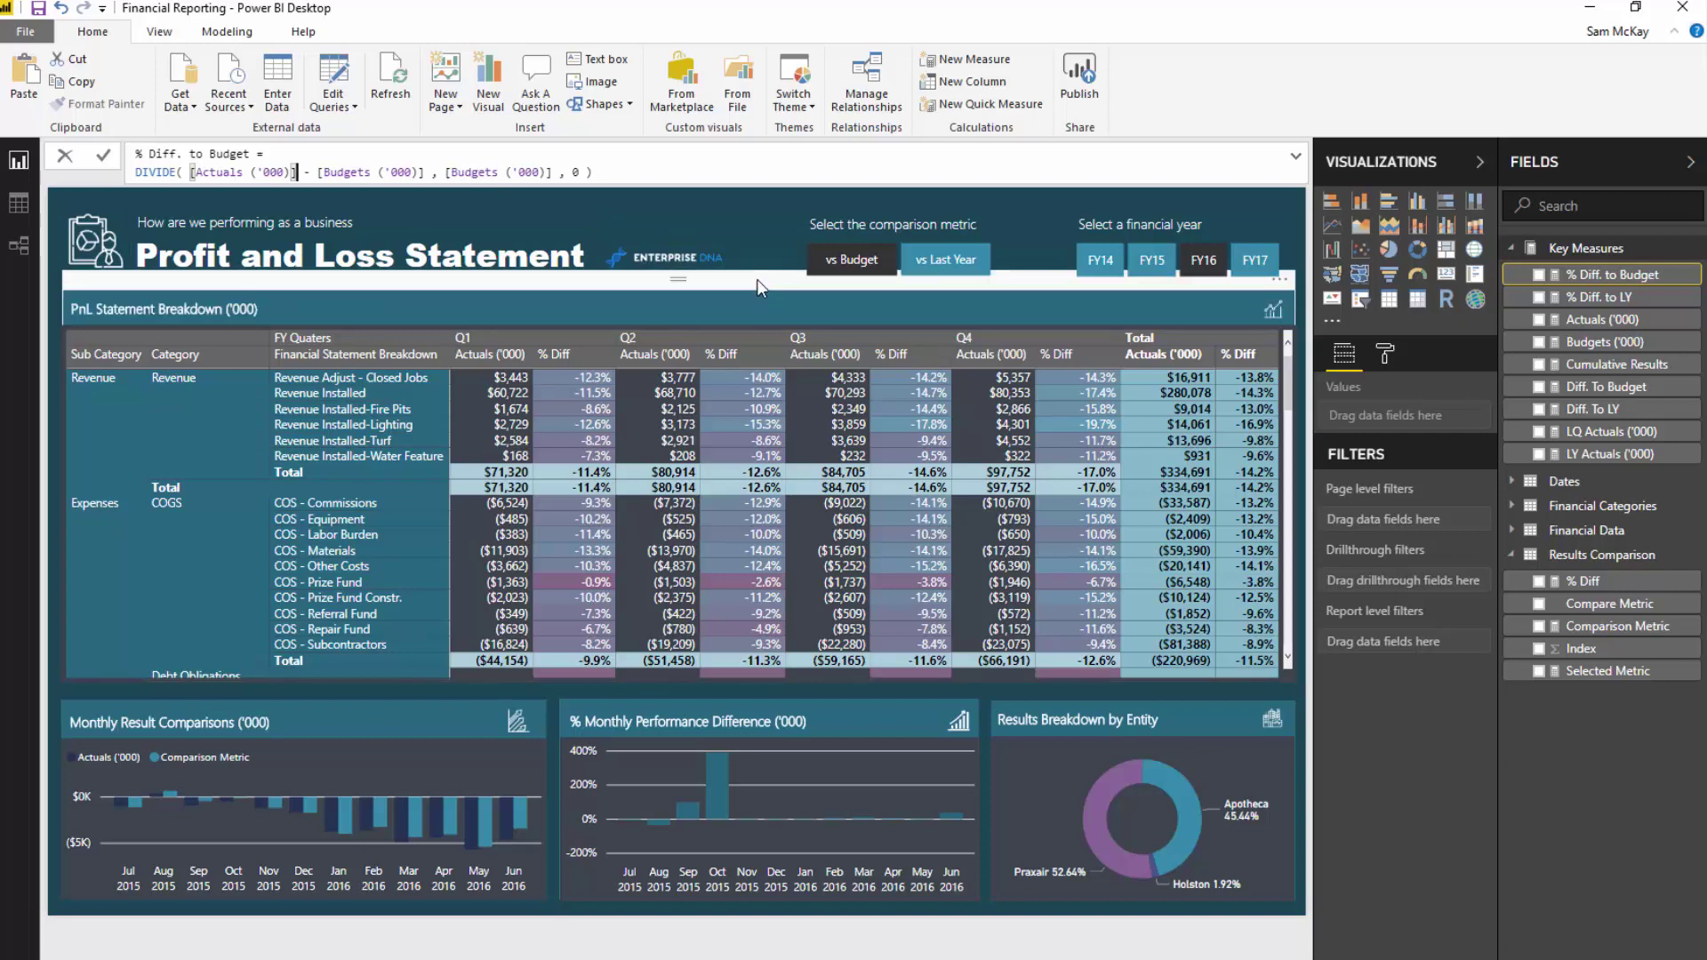
Step: Return to the report canvas and select the slicer to confirm it uses Compare Metric
left_click(759, 249)
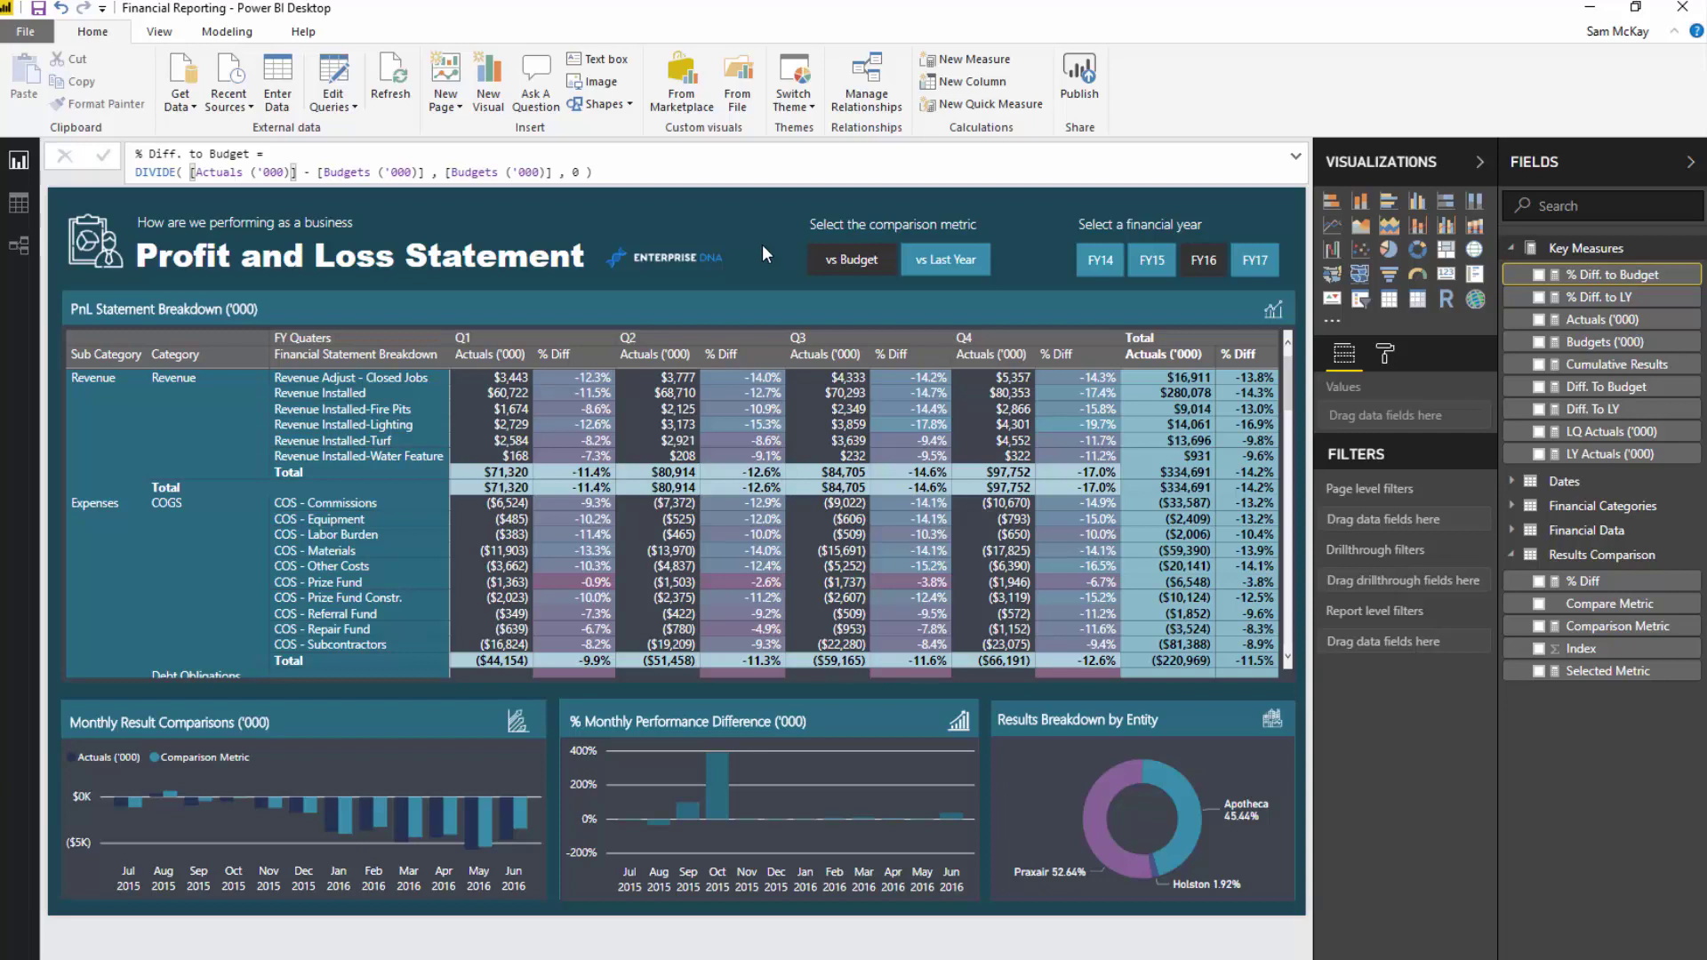
left_click(898, 233)
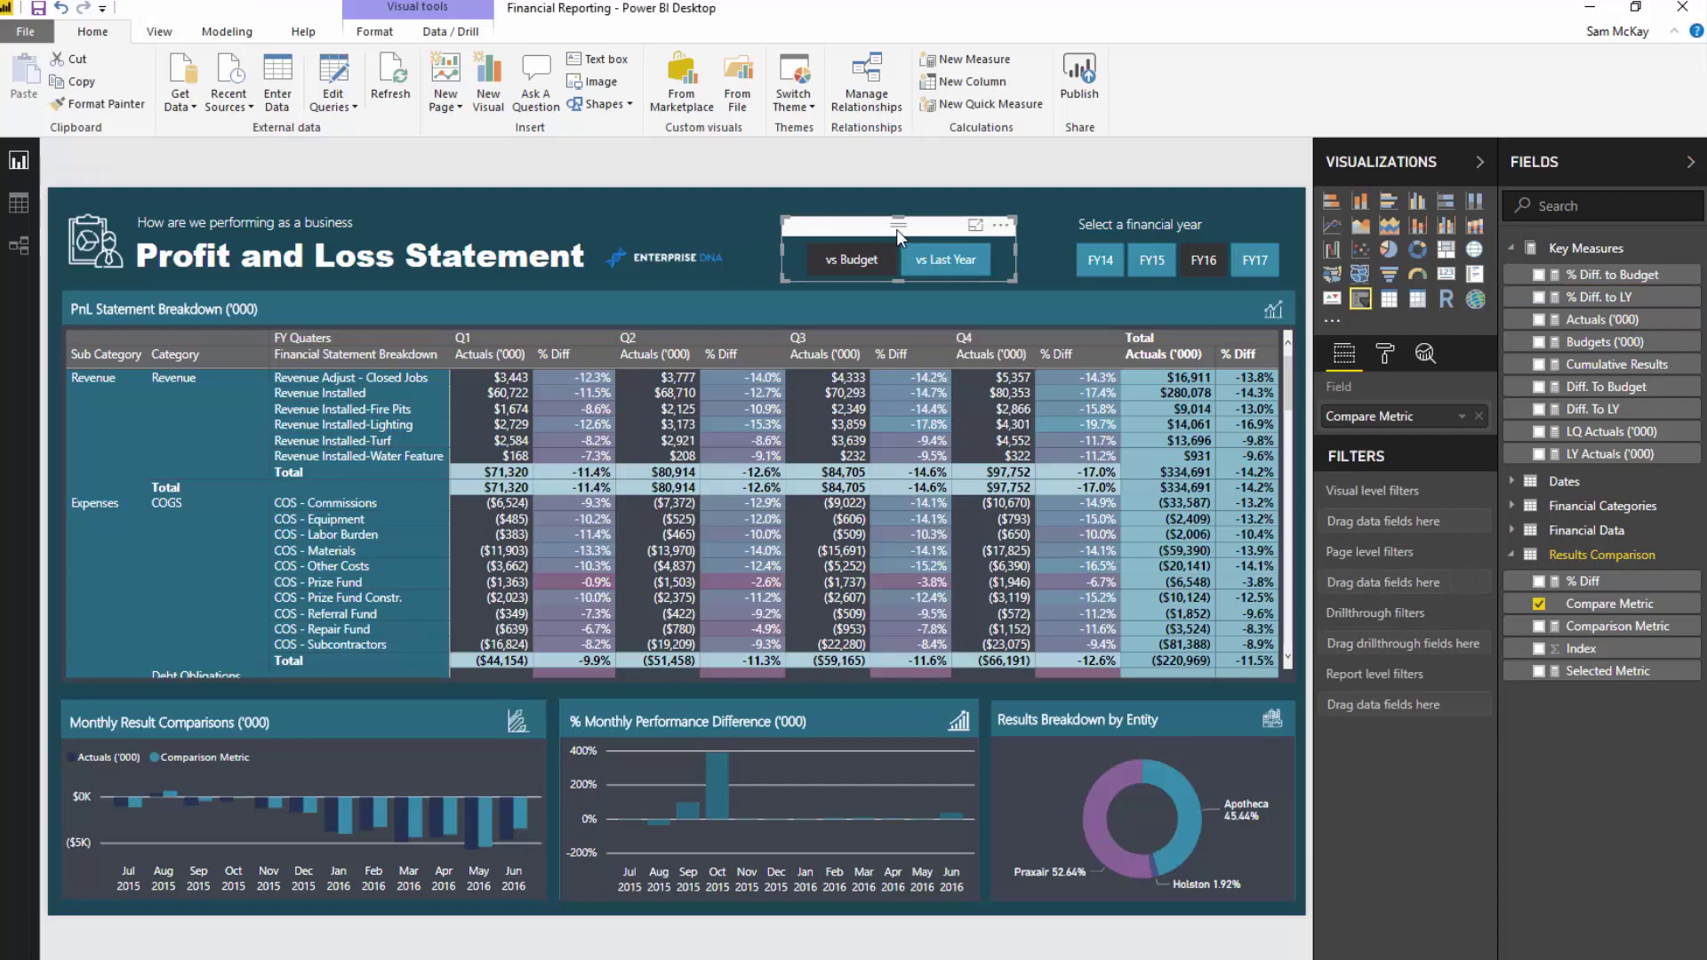